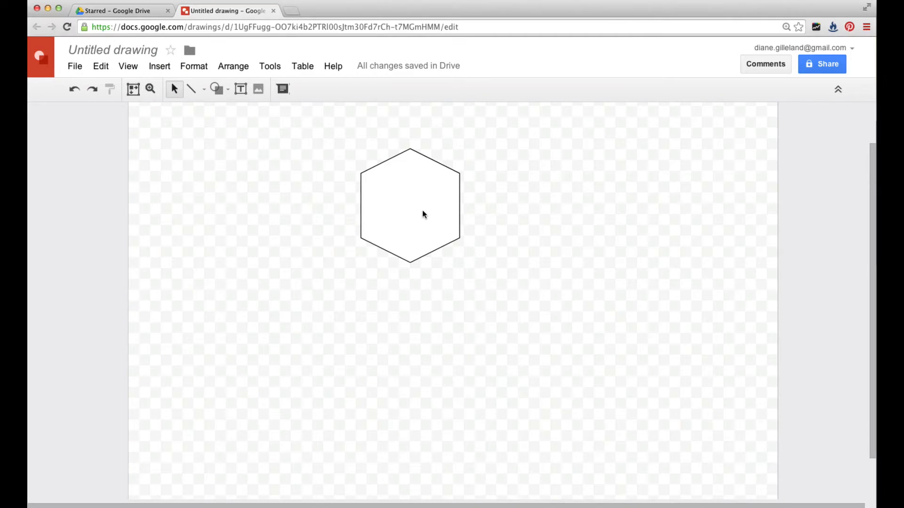
Move the hexagon to the upper-left area of the canvas.
left_click_drag(409, 216, 337, 262)
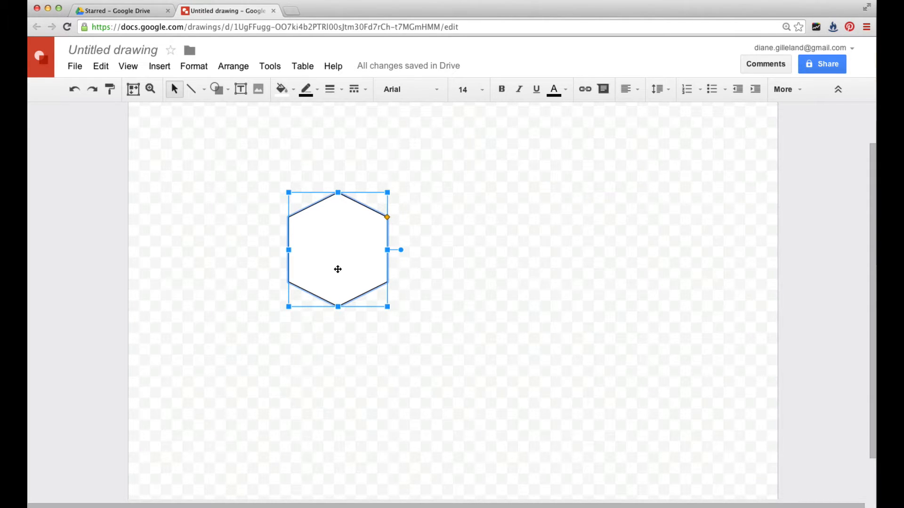
left_click(402, 269)
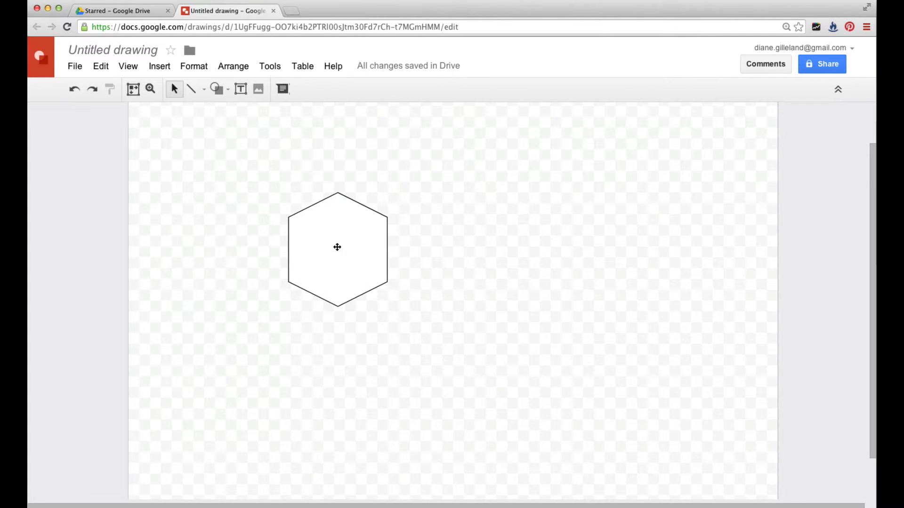
left_click(337, 247)
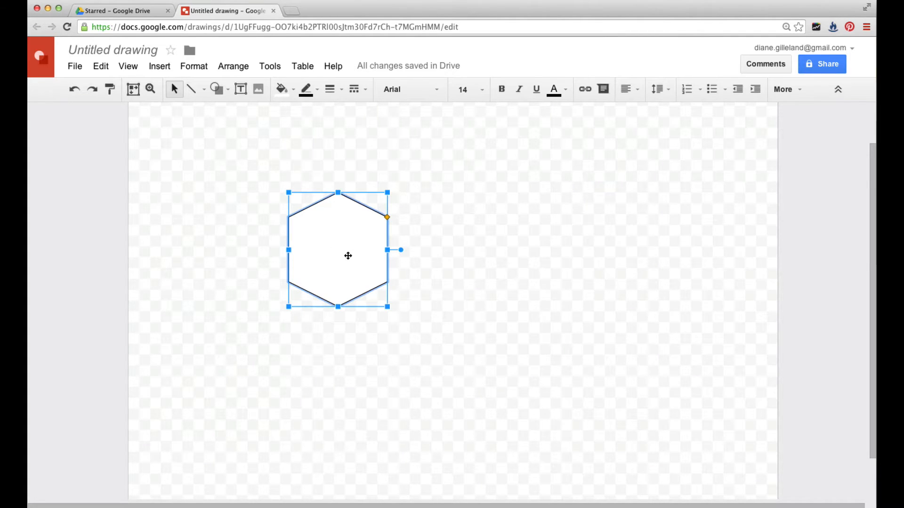
left_click_drag(348, 256, 255, 221)
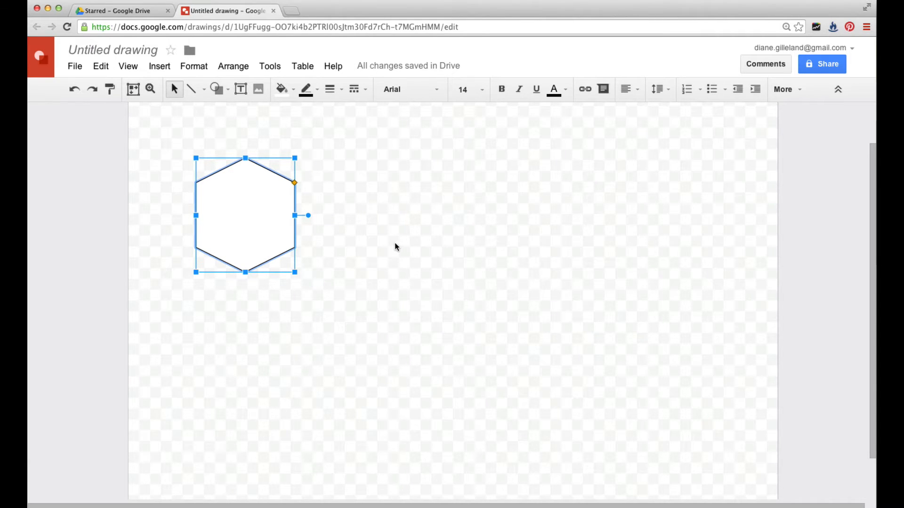
left_click_drag(254, 219, 452, 230)
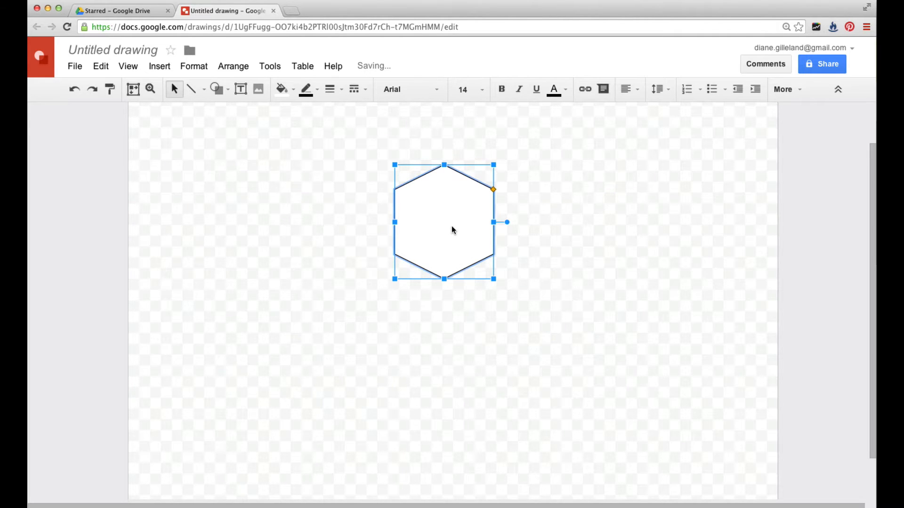
key("super+z")
Try to draw a second hexagon with the hexagon shape beside the first one and align the two.
left_click(216, 89)
mouse_move(239, 113)
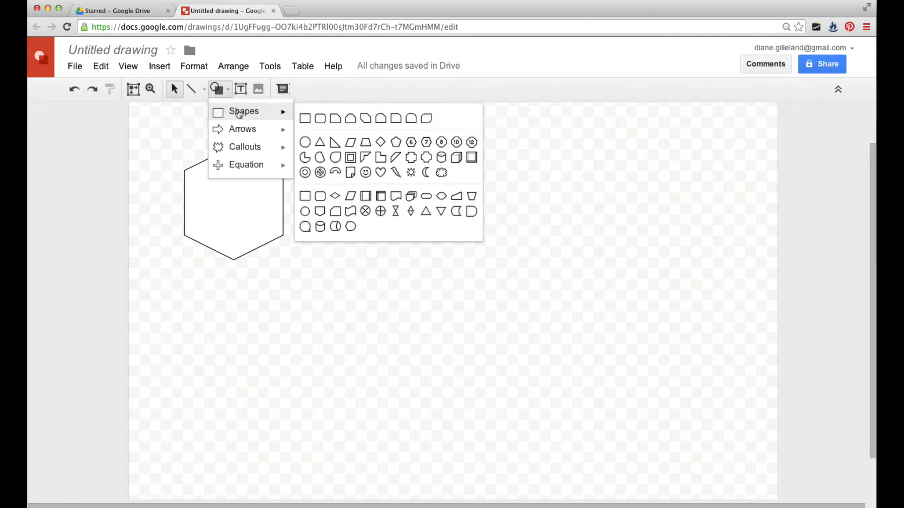
left_click(415, 141)
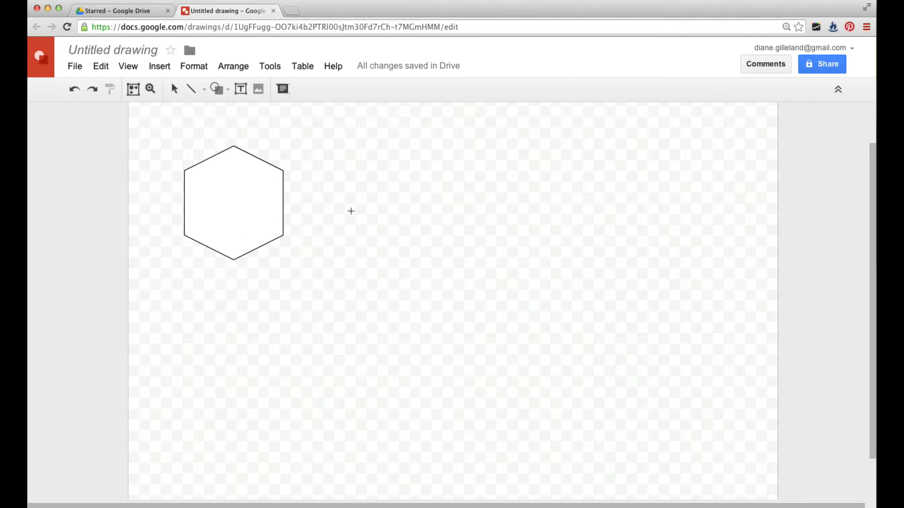
left_click_drag(320, 176, 388, 260)
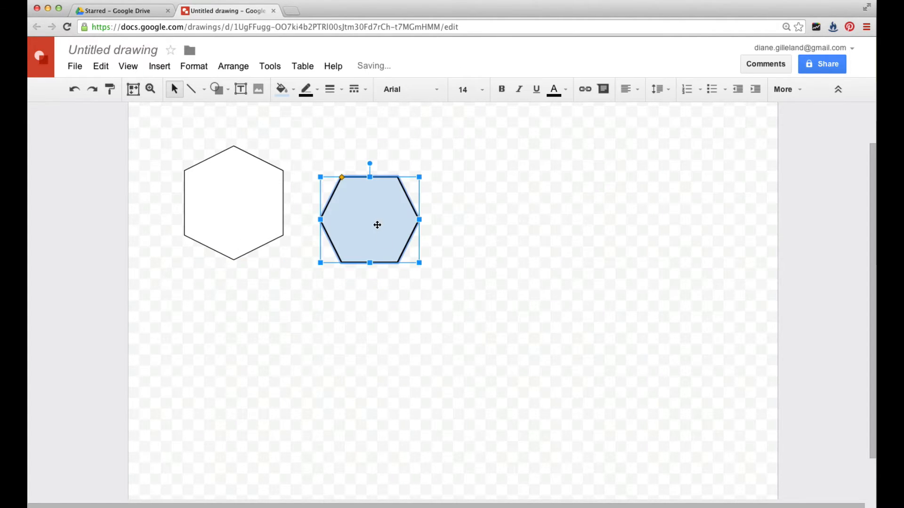
left_click_drag(375, 224, 362, 202)
Duplicate the white hexagon and place the copy flush against its right edge.
left_click(101, 66)
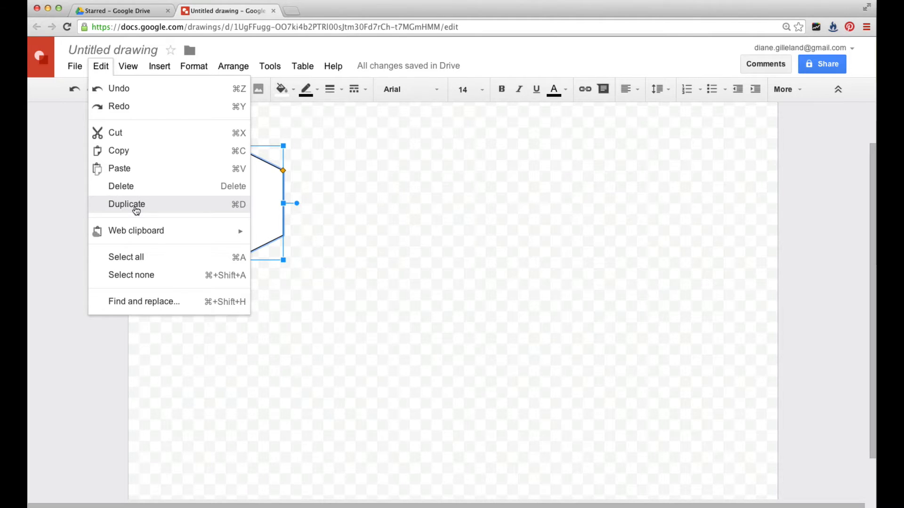
left_click(126, 204)
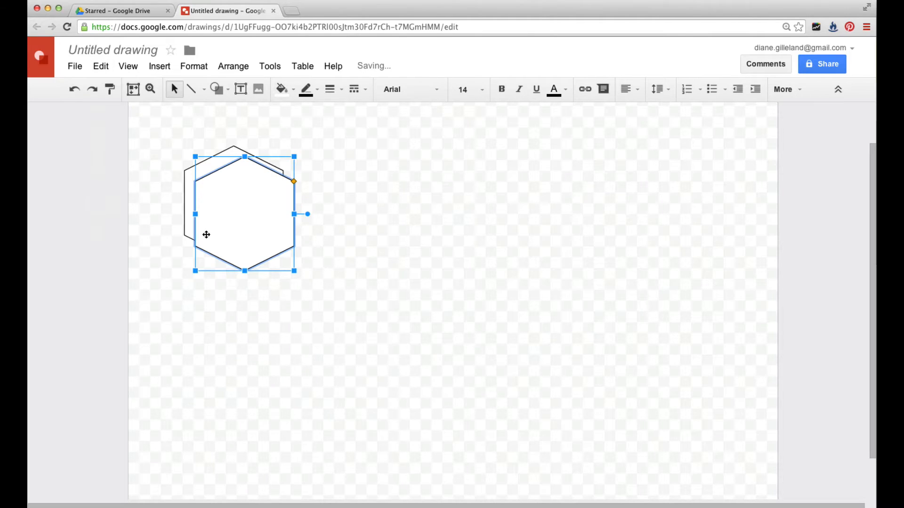
left_click_drag(209, 230, 301, 222)
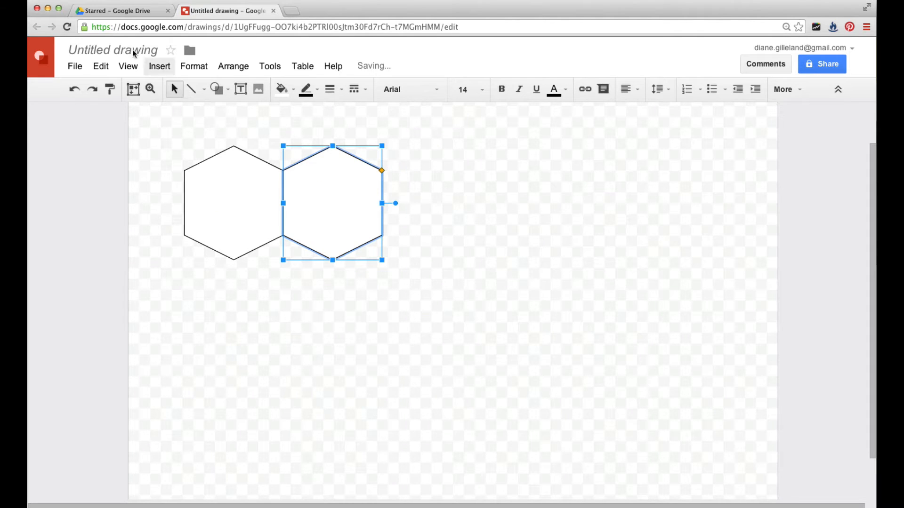
Duplicate the second hexagon and place the copy as the third in the row, edges touching.
left_click(101, 66)
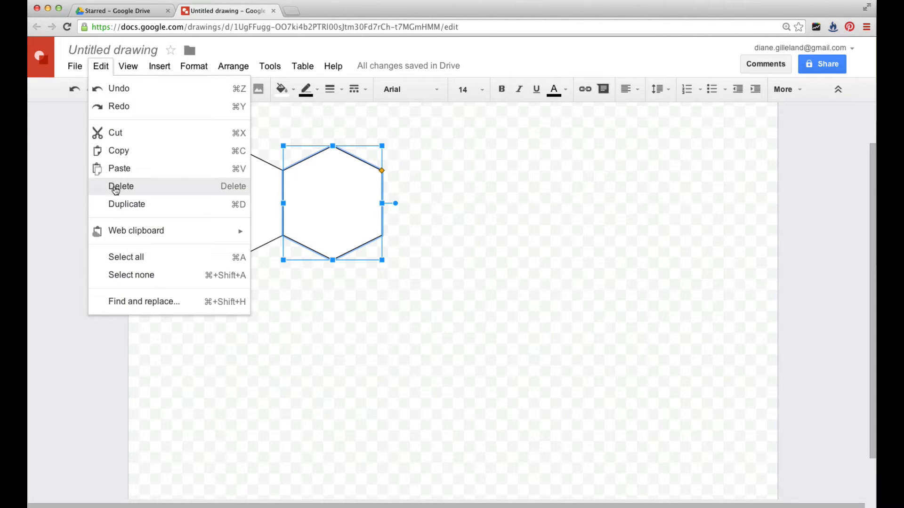
left_click(116, 205)
left_click_drag(299, 214, 421, 213)
left_click(403, 288)
left_click(543, 222)
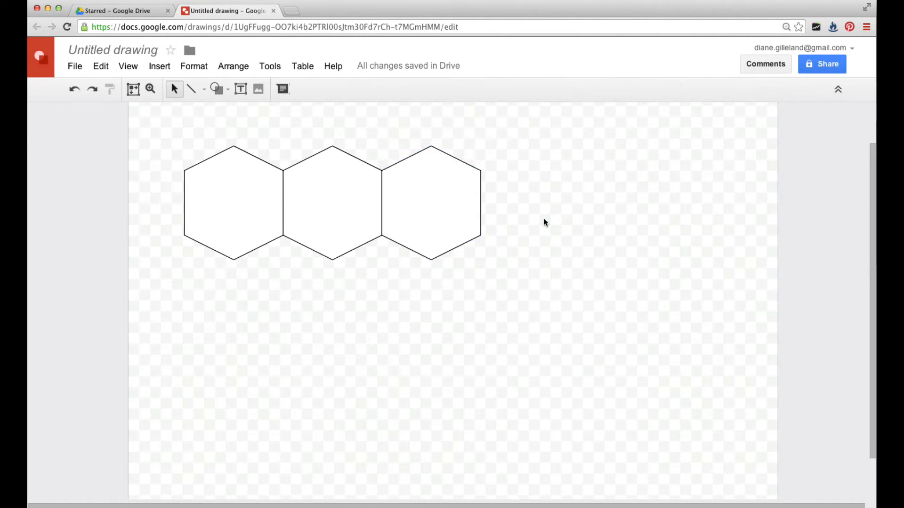
Duplicate the third hexagon and place the copy against its right edge as the fourth.
left_click(414, 198)
left_click(101, 67)
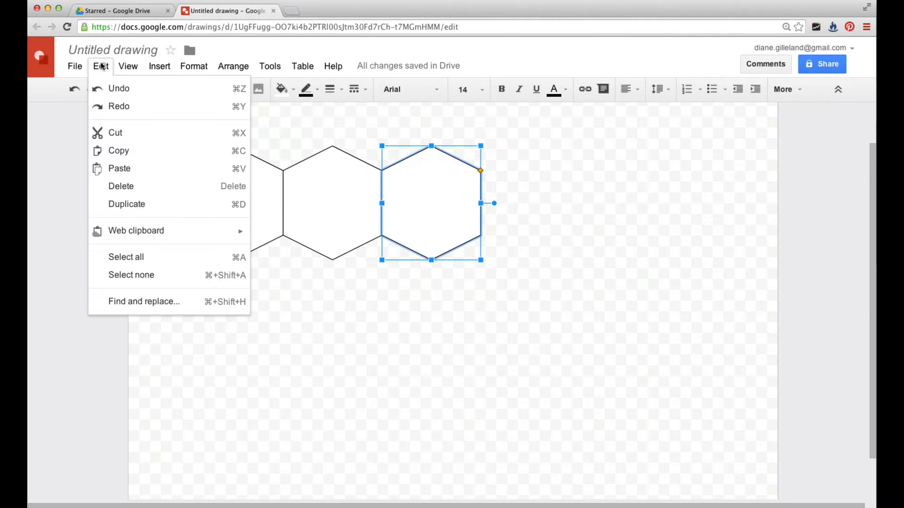
left_click(130, 209)
left_click_drag(433, 205, 522, 199)
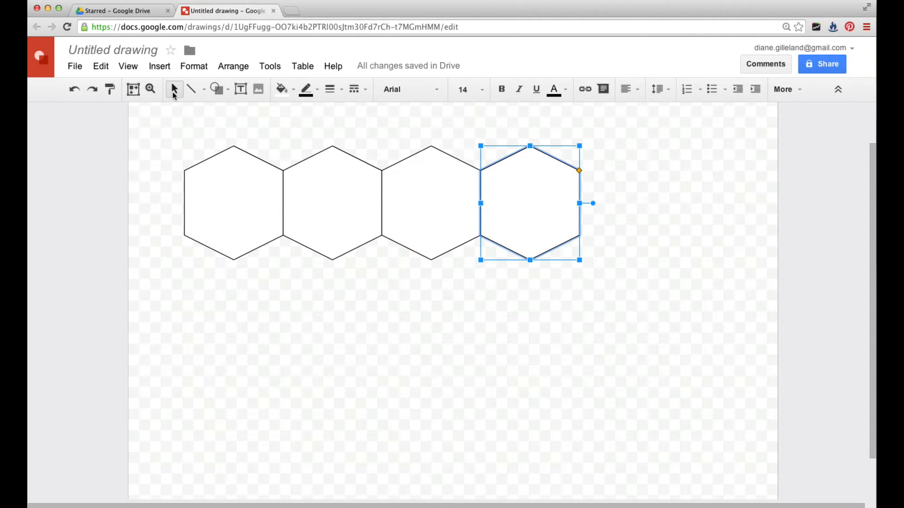
Duplicate the fourth hexagon and snap the copy to its right edge as the fifth in the row.
left_click(99, 67)
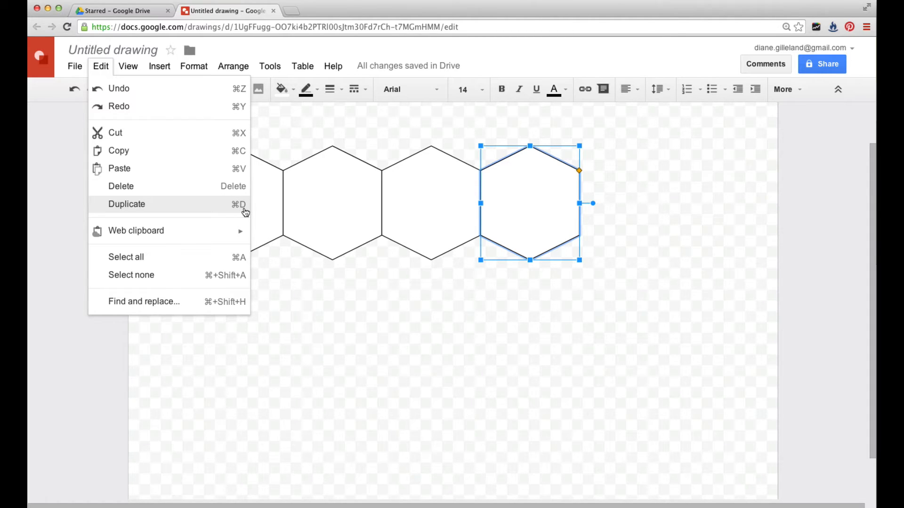
left_click(538, 213)
key("ctrl+d")
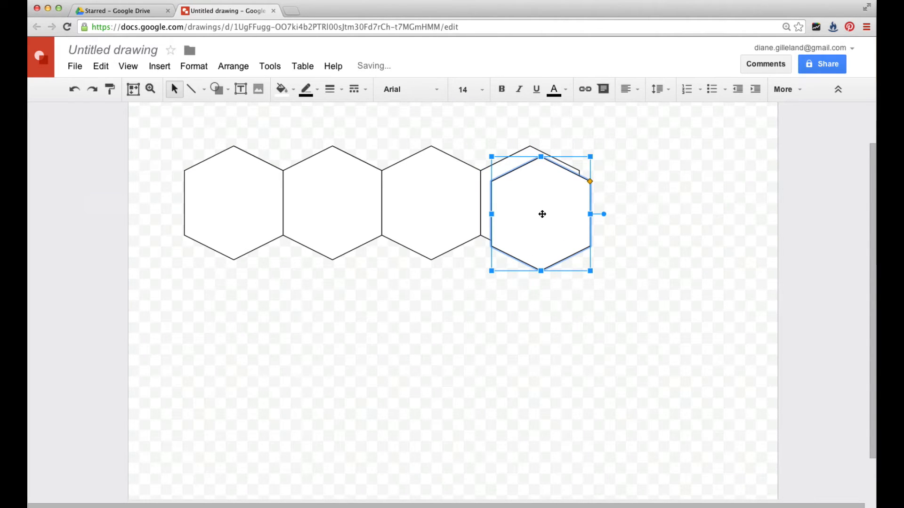
left_click_drag(543, 214, 629, 203)
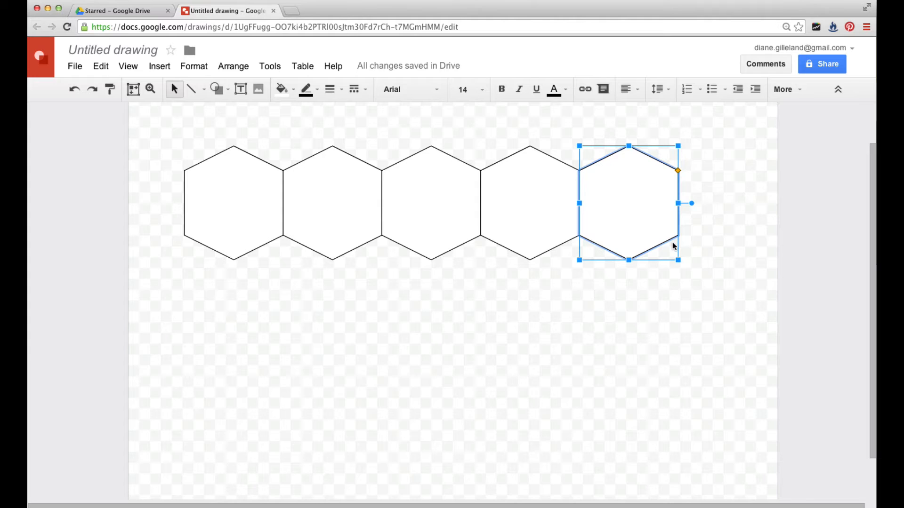
Add a sixth hexagon at the row's right end by duplicating the fifth and aligning the copy edge to edge.
key("ctrl+d")
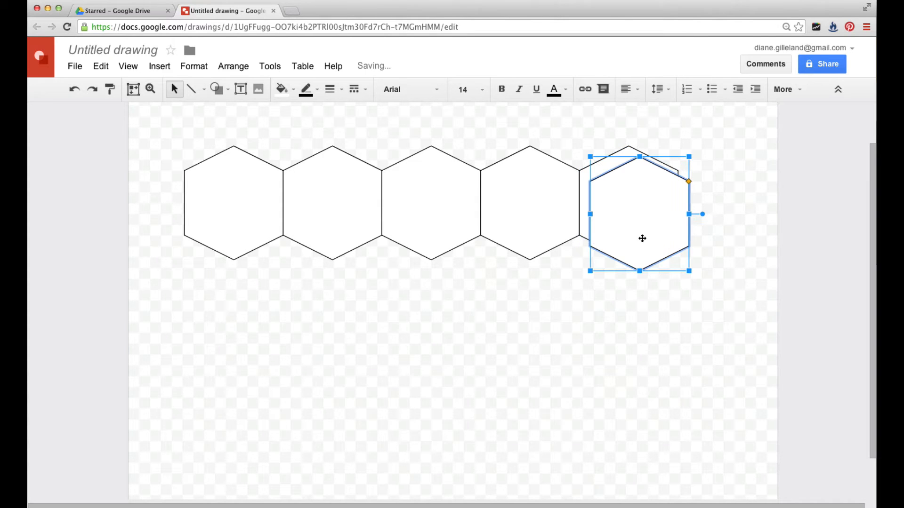
left_click_drag(641, 238, 728, 216)
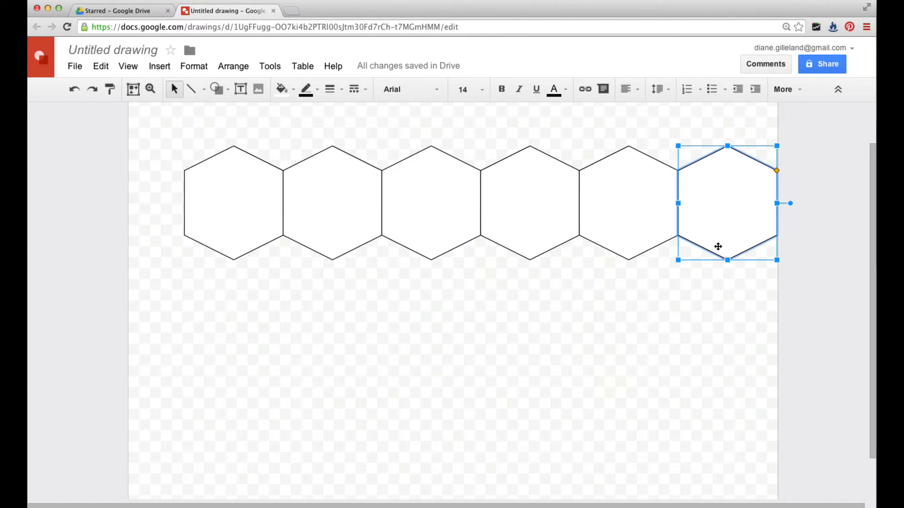
left_click(684, 285)
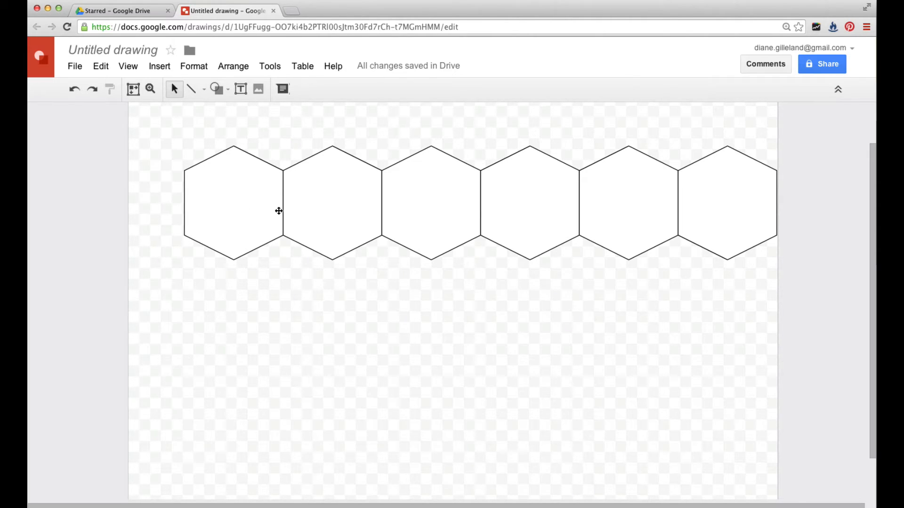
Group all six hexagons and move the grouped row near the top of the canvas, centred horizontally.
left_click(735, 212)
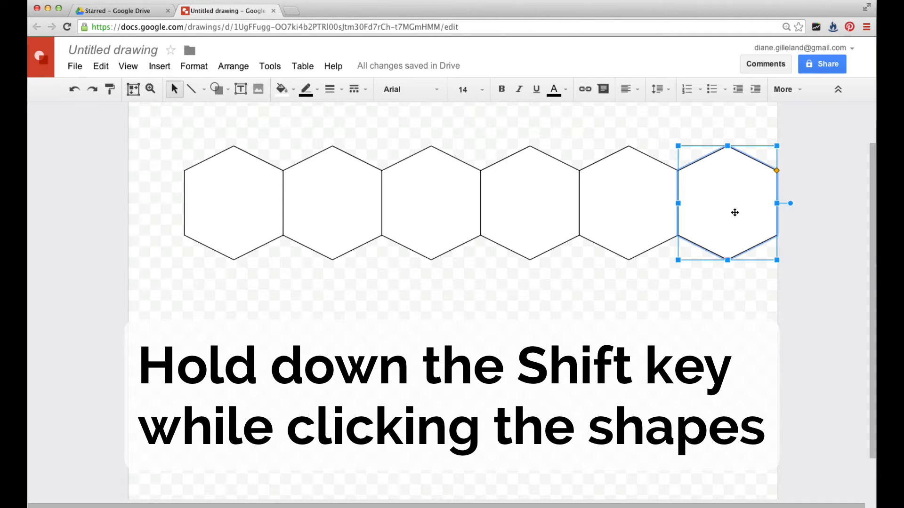
left_click(648, 205, "shift")
left_click(544, 199, "shift")
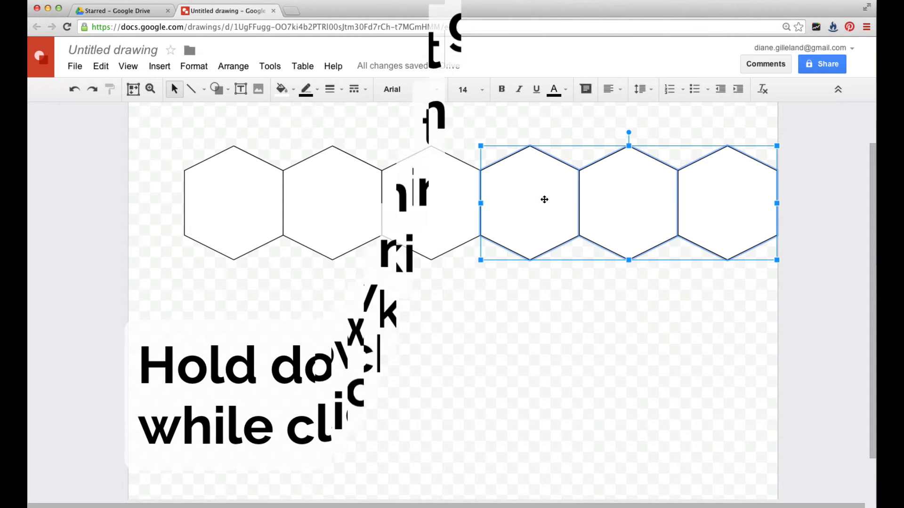
left_click(436, 197, "shift")
left_click(353, 197, "shift")
left_click(242, 200, "shift")
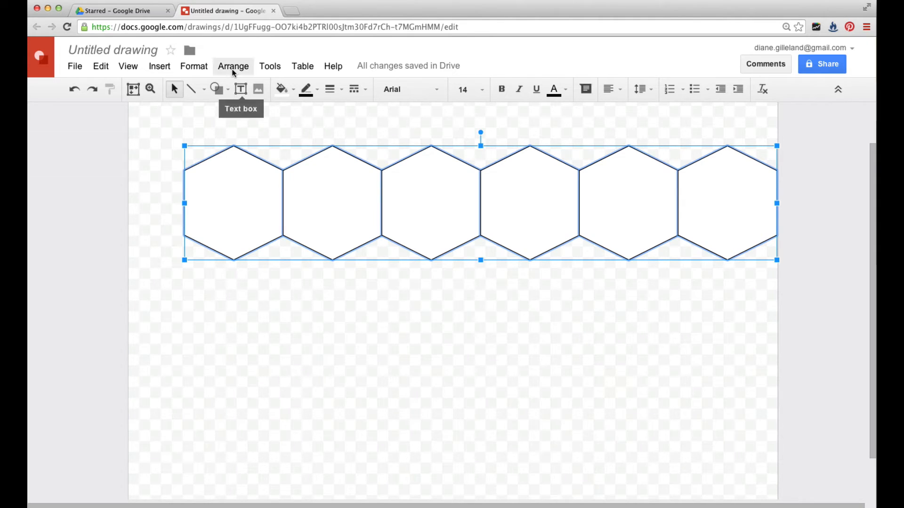
left_click(233, 68)
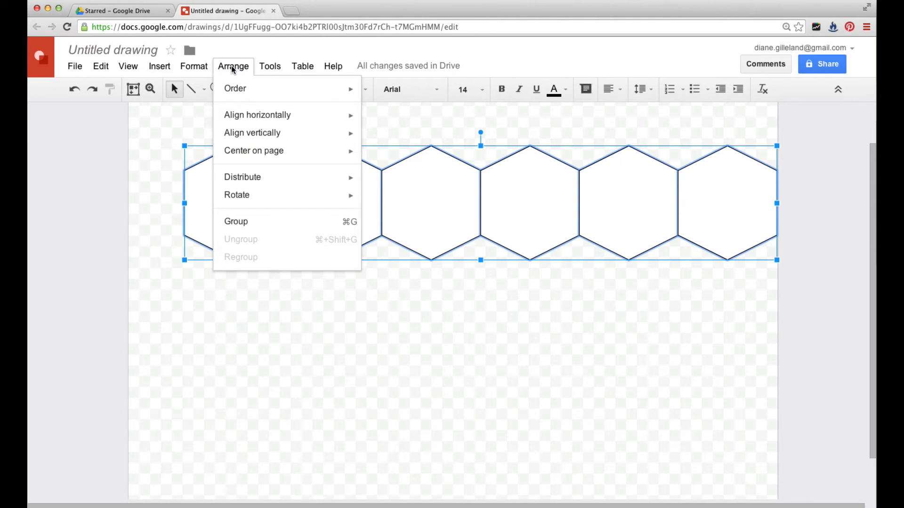
left_click(232, 224)
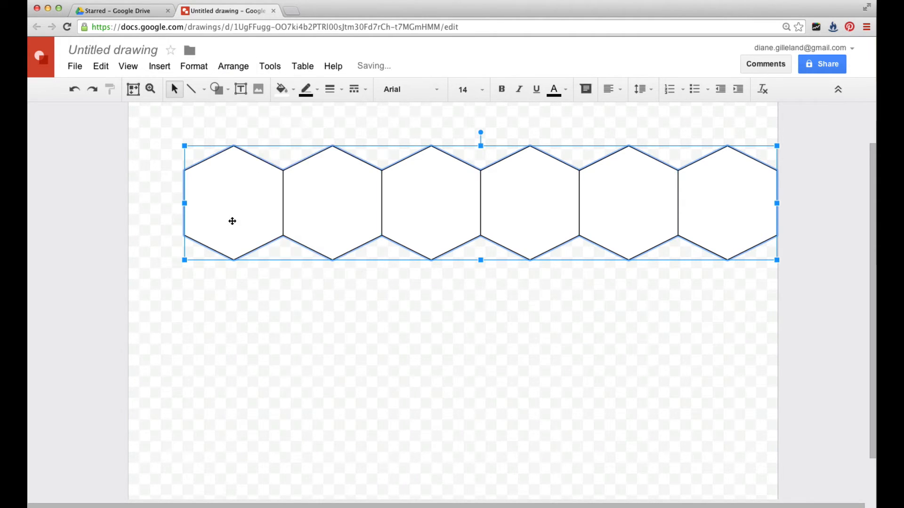
left_click_drag(427, 218, 450, 291)
left_click_drag(518, 288, 520, 194)
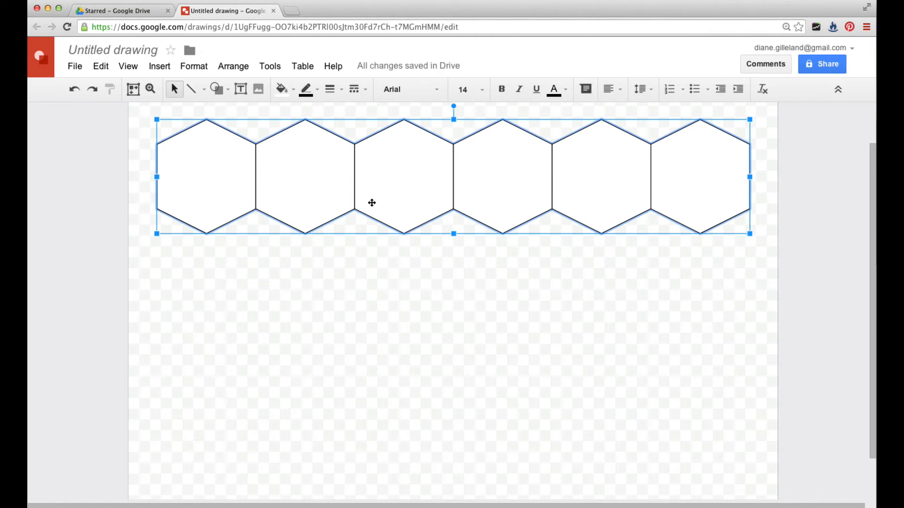
Duplicate the grouped row and nest the copy below it, shifted right by half a hexagon.
left_click(99, 67)
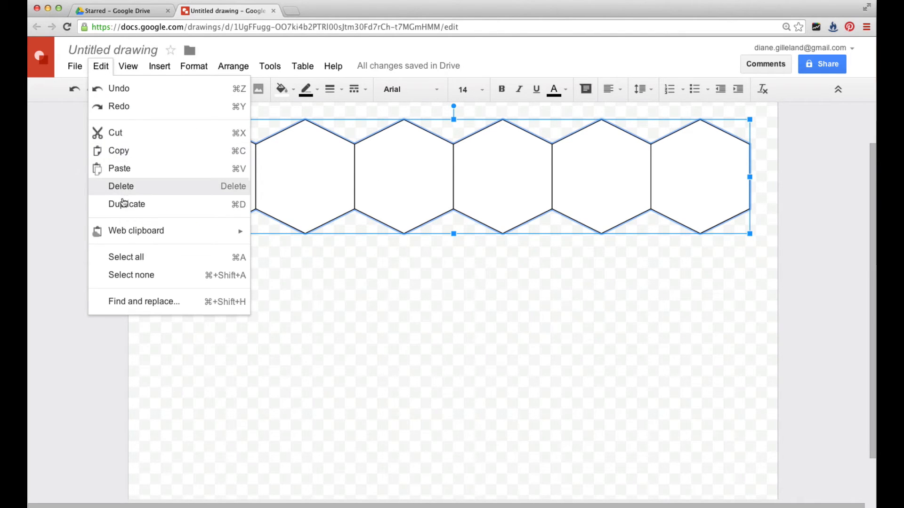
left_click(226, 208)
left_click_drag(428, 220, 476, 290)
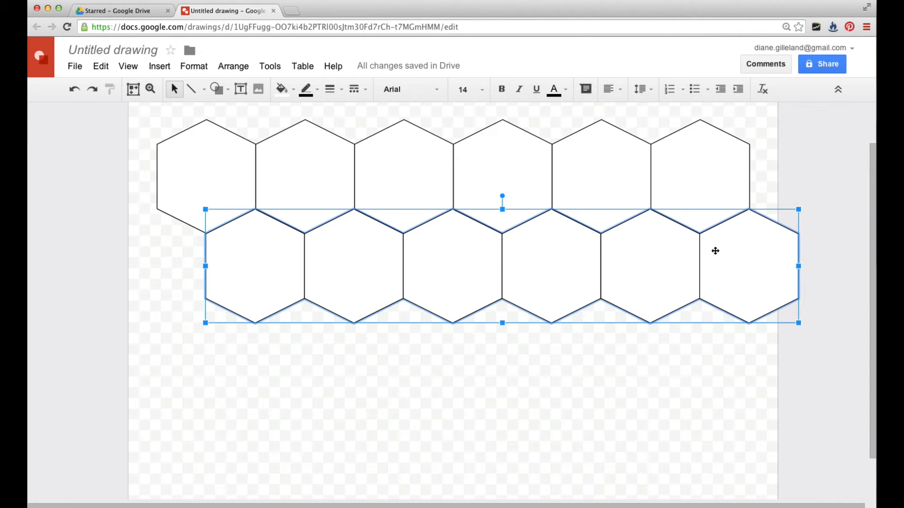
left_click(555, 262)
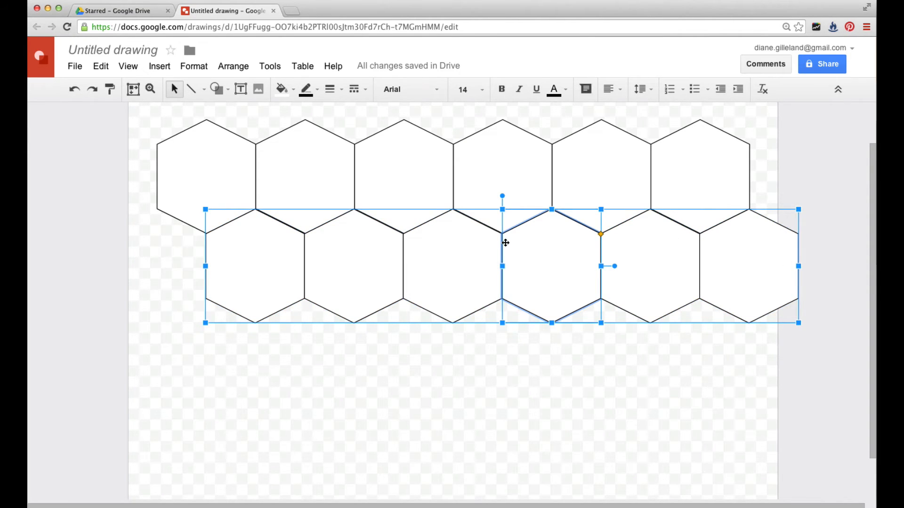
Duplicate the top row and fit the copy beneath the second row as a third row, closing the gap between them.
left_click(437, 178)
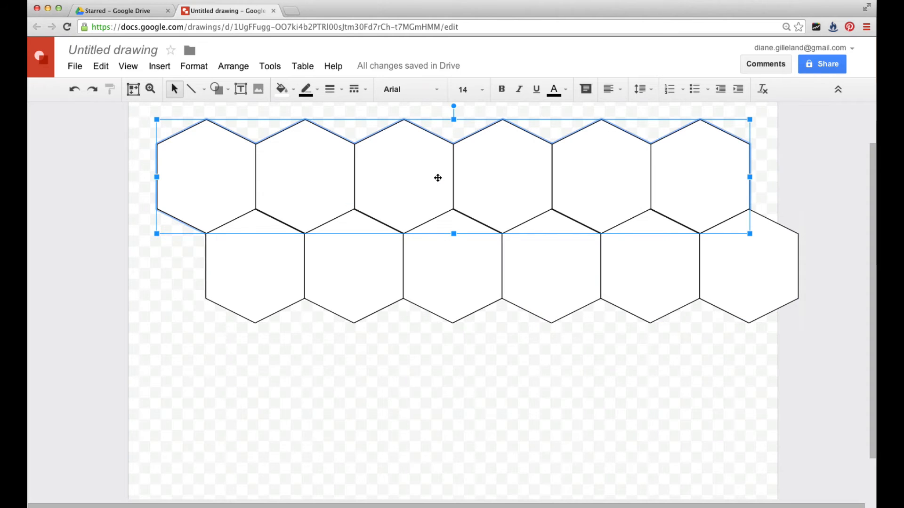
left_click(90, 65)
left_click(119, 207)
left_click_drag(355, 195, 340, 364)
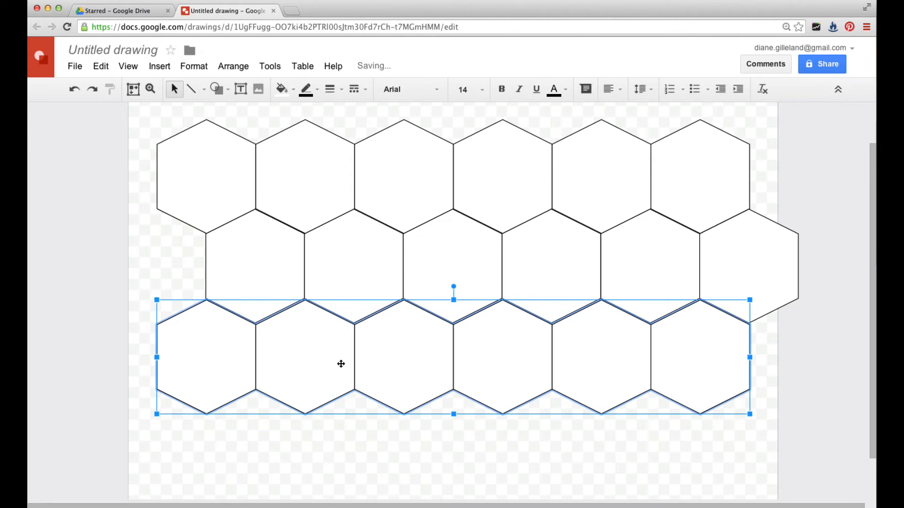
left_click(340, 363)
left_click_drag(404, 358, 403, 358)
left_click(267, 432)
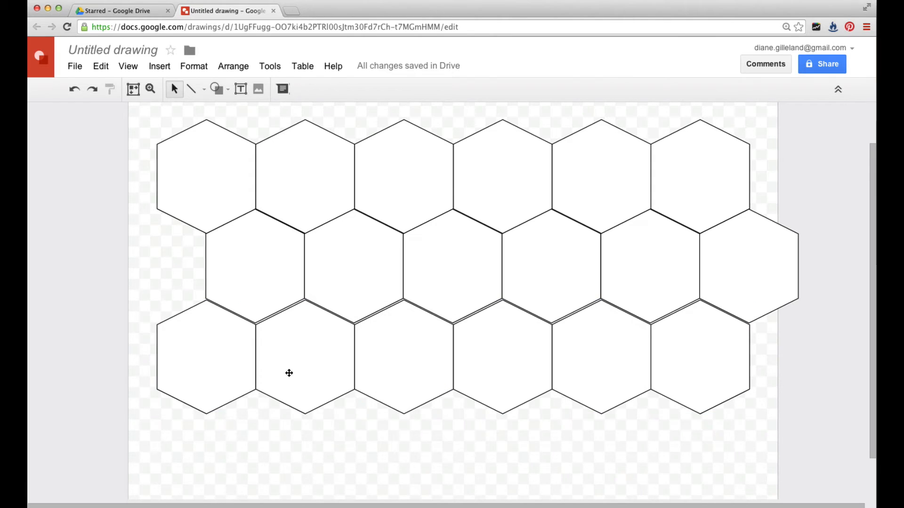
left_click_drag(288, 371, 288, 371)
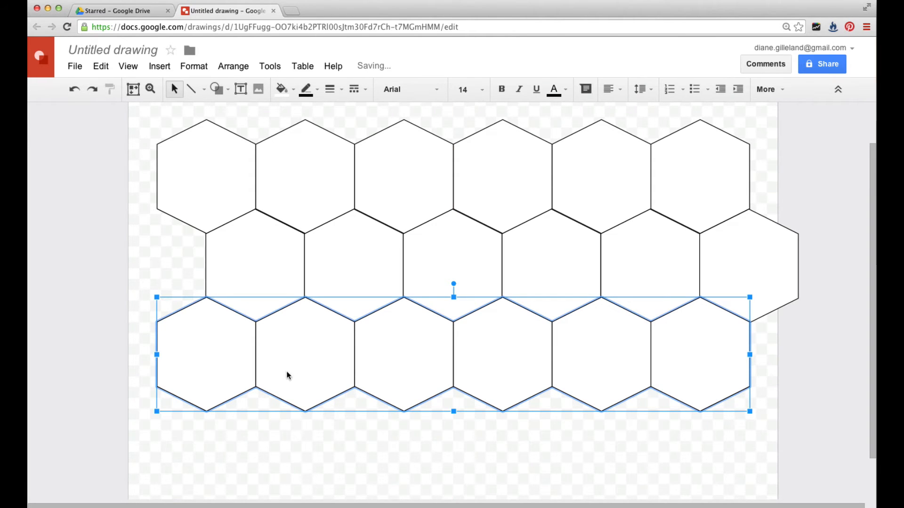
Duplicate the second row and nest the copy below the third row as a fourth, offset row.
left_click(277, 271)
left_click_drag(288, 272, 305, 426)
scroll(354, 405, "down", 2)
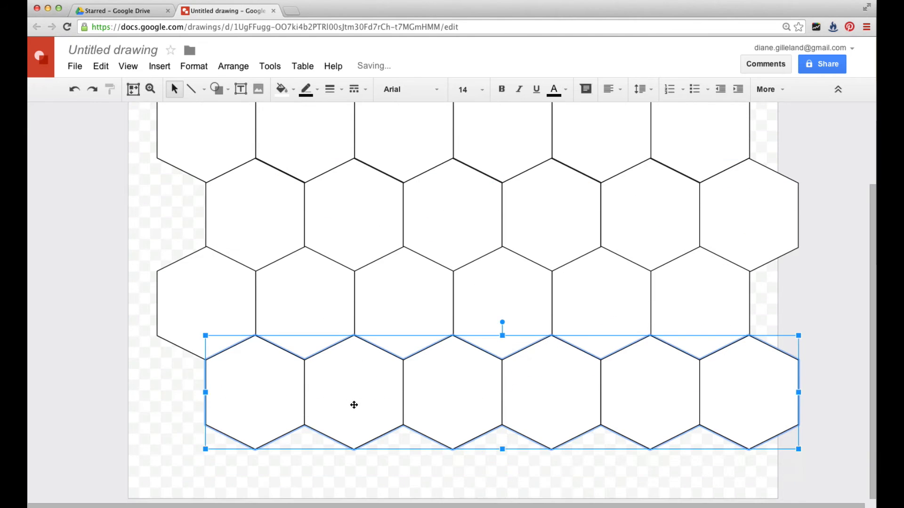
Nudge the second row of hexagons up slightly so its upper edges line up with the top row.
scroll(354, 405, "up", 4)
scroll(355, 408, "down", 3)
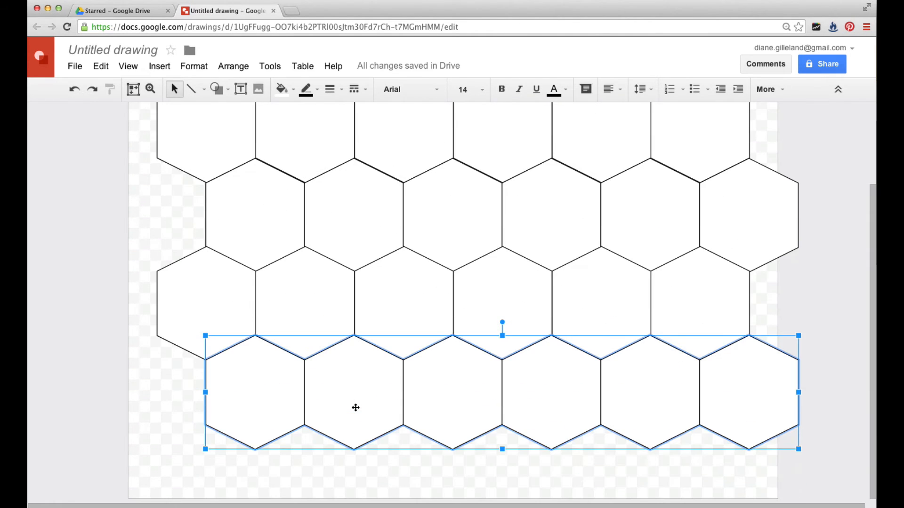
left_click(422, 478)
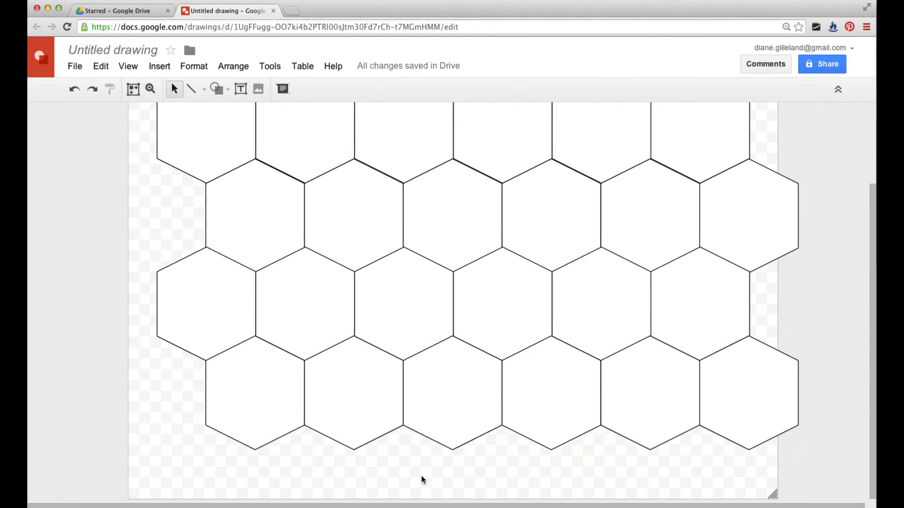
scroll(454, 479, "up", 1)
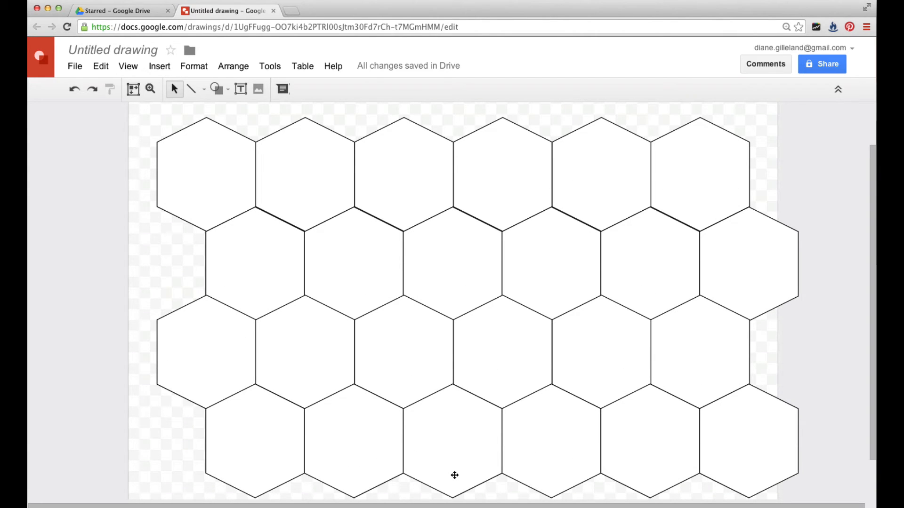
left_click(329, 263)
left_click(130, 68)
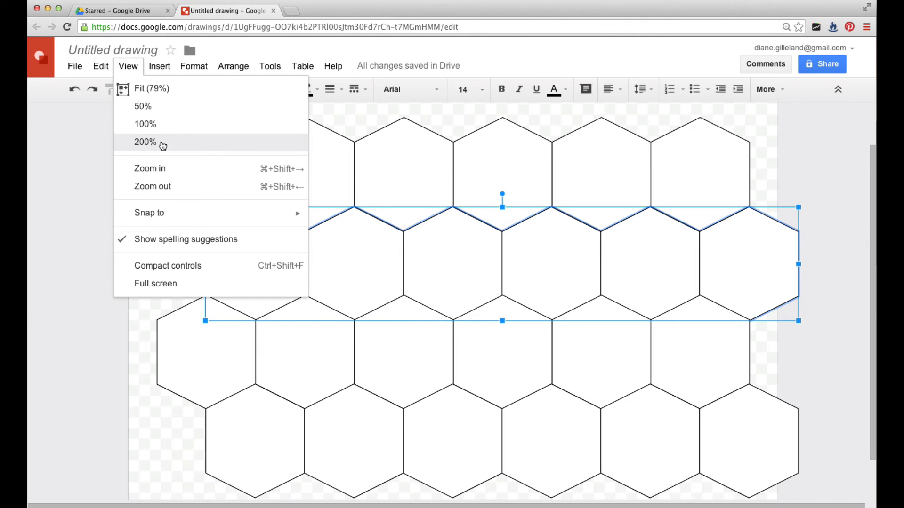
left_click(140, 143)
scroll(301, 236, "up", 2)
scroll(305, 241, "up", 2)
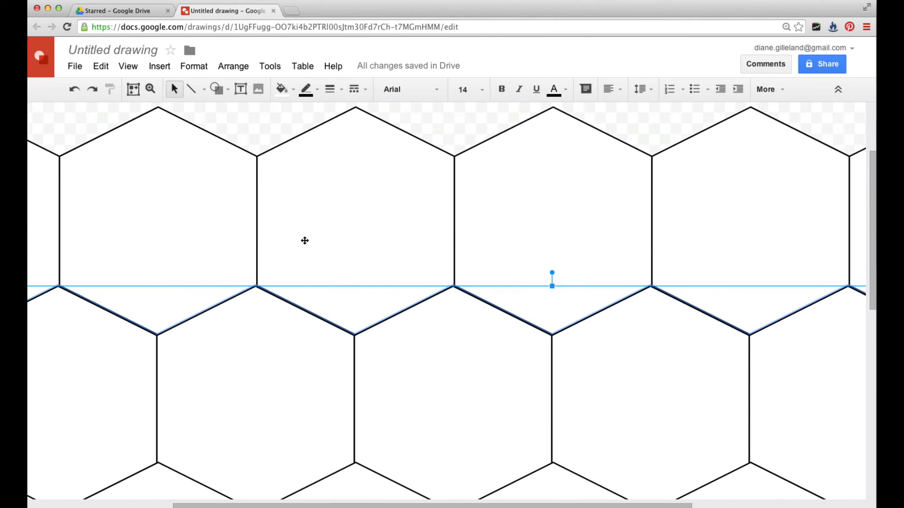
left_click_drag(317, 377, 319, 377)
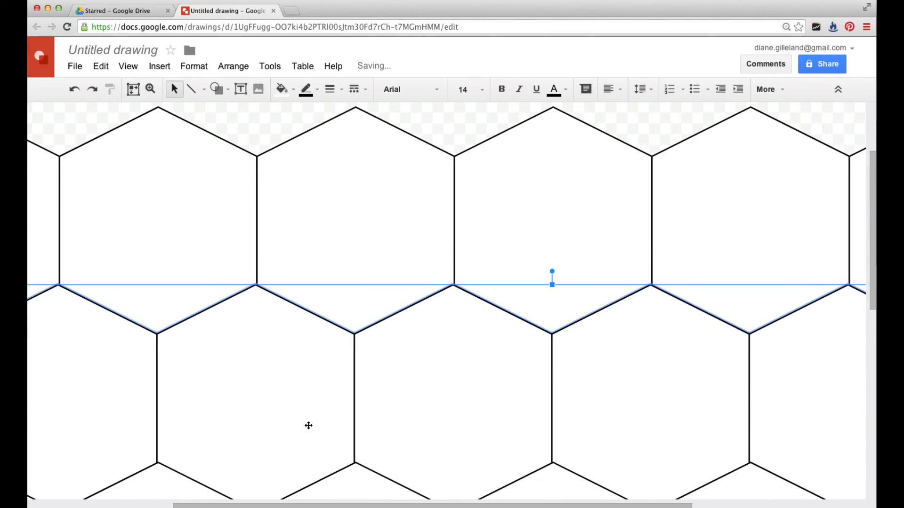
Examine the joins between all four rows for gaps or doubled outlines.
scroll(309, 425, "down", 2)
scroll(306, 428, "up", 1)
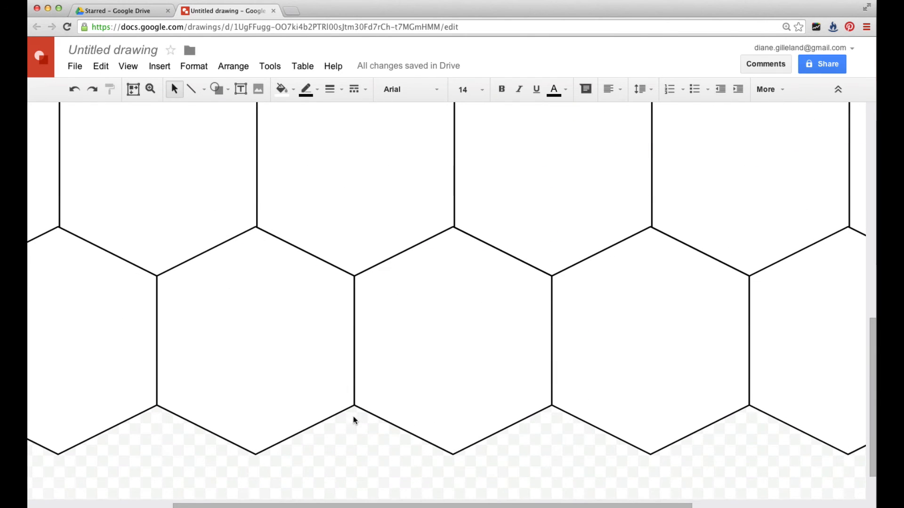
left_click_drag(337, 505, 187, 494)
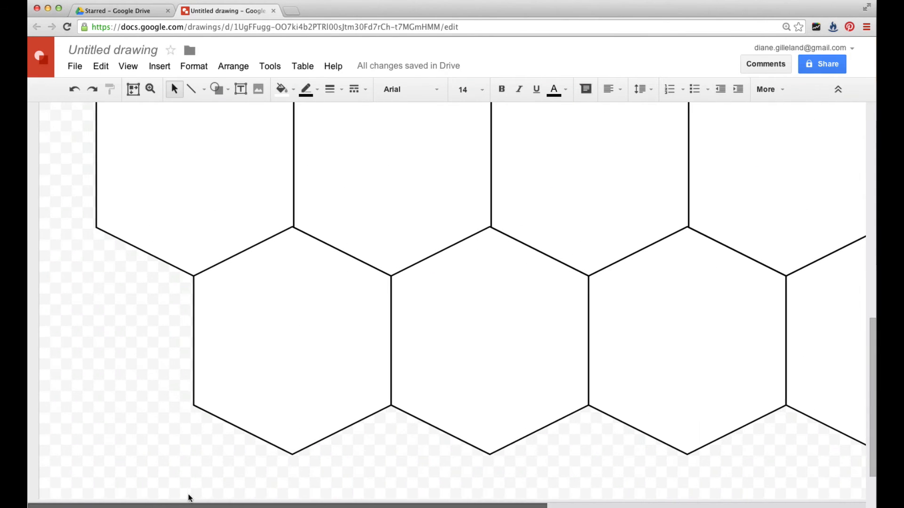
scroll(274, 414, "up", 5)
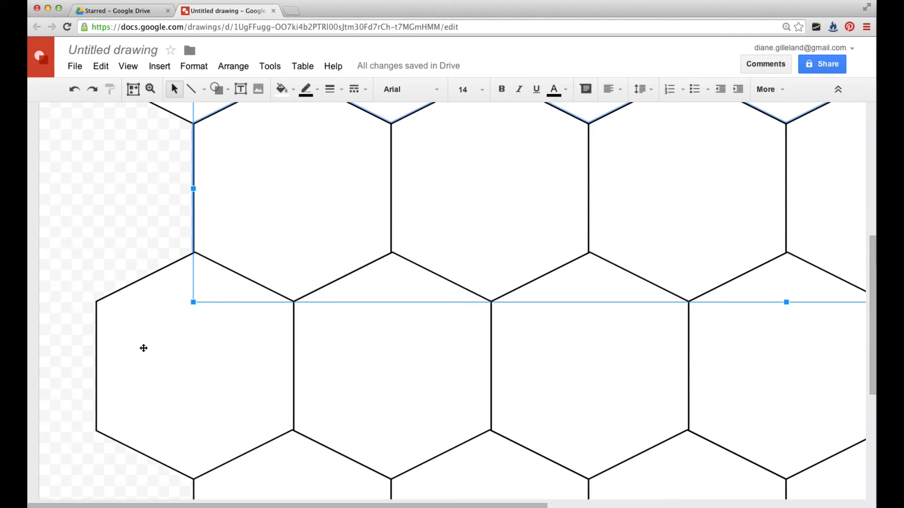
left_click(81, 258)
scroll(245, 292, "up", 6)
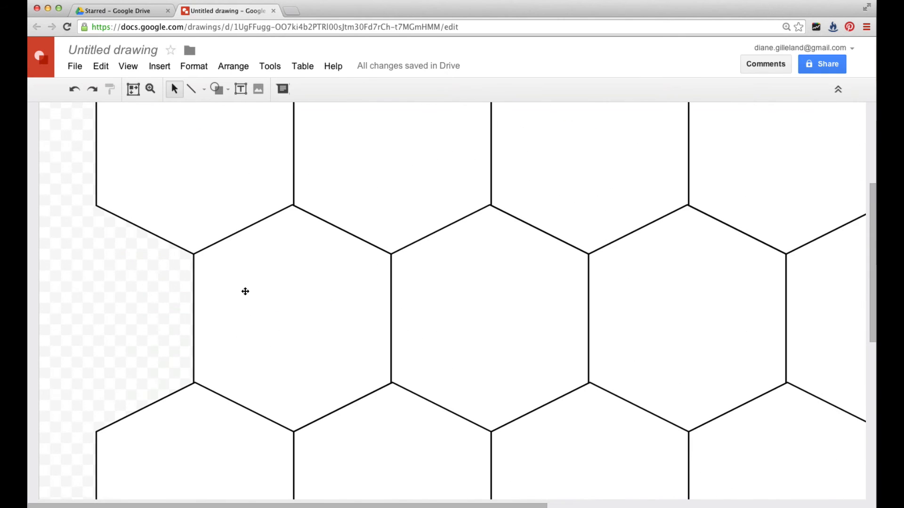
scroll(245, 291, "up", 2)
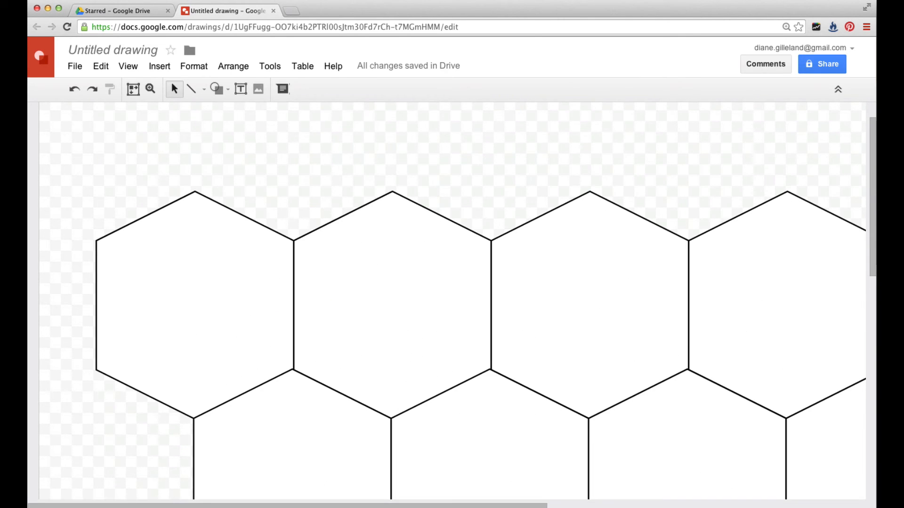
left_click_drag(258, 506, 360, 506)
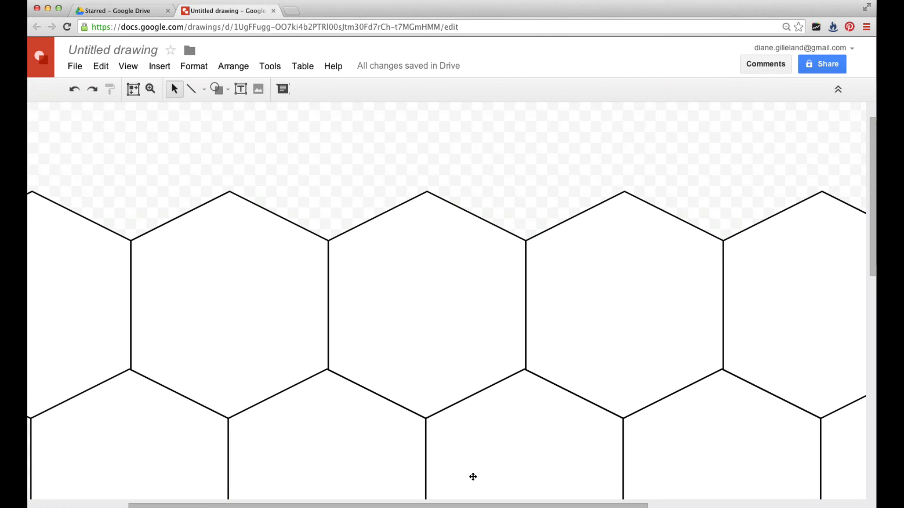
Fine-tune the second row's position again where it meets the top row, check its joins, and deselect it.
left_click(472, 483)
left_click_drag(472, 483, 521, 490)
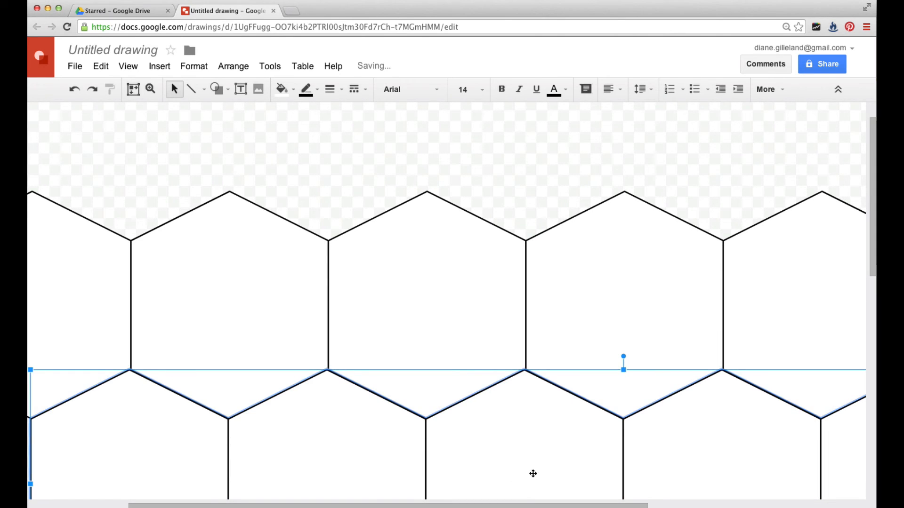
scroll(533, 471, "down", 6)
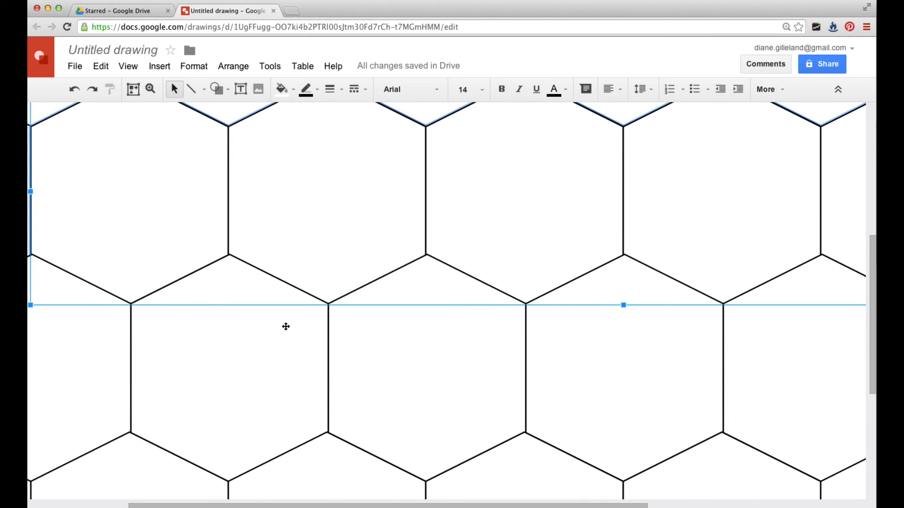
scroll(317, 248, "up", 6)
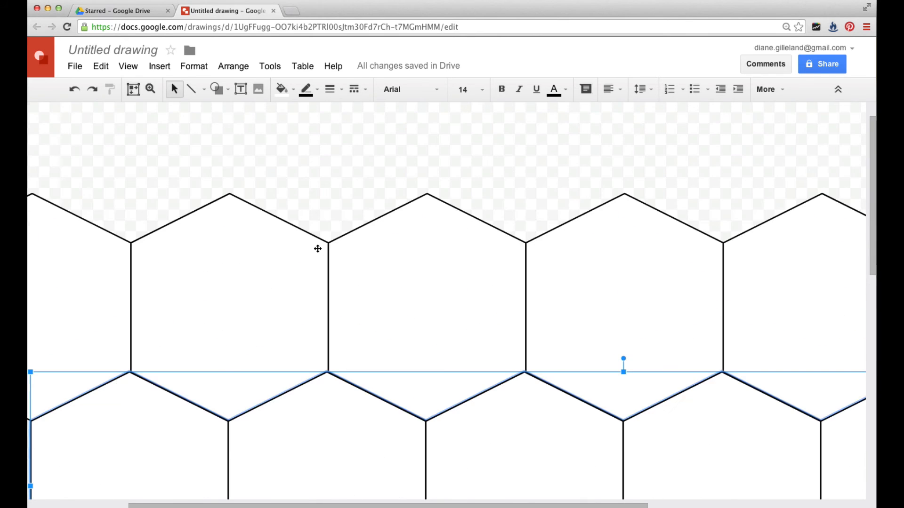
scroll(317, 248, "up", 1)
left_click(133, 68)
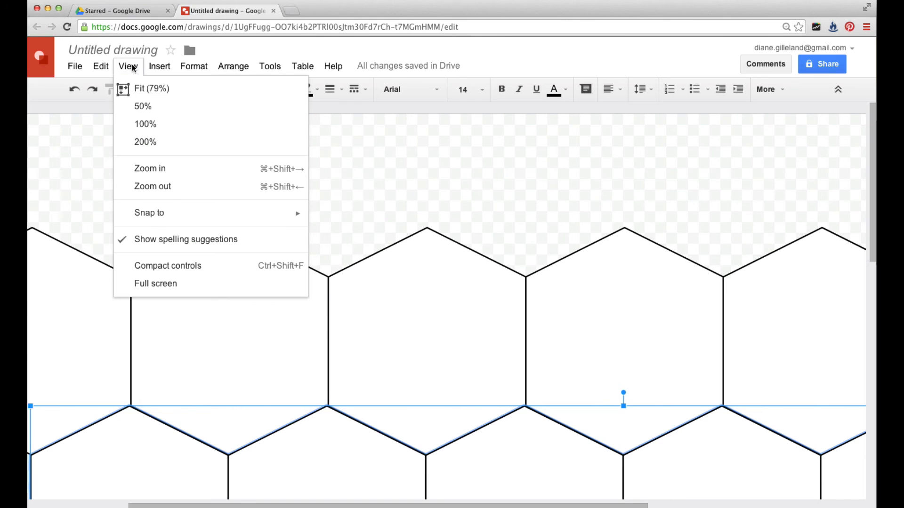
left_click(145, 122)
scroll(371, 284, "down", 4)
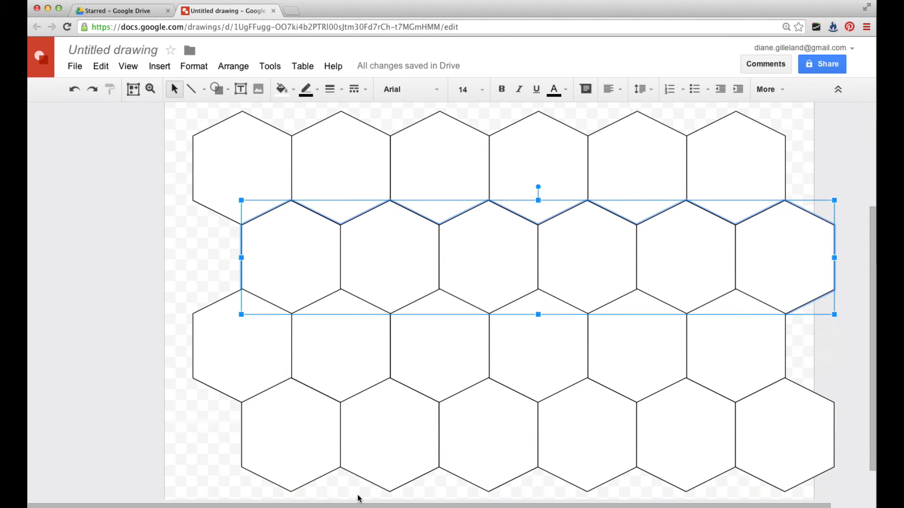
left_click_drag(366, 505, 403, 505)
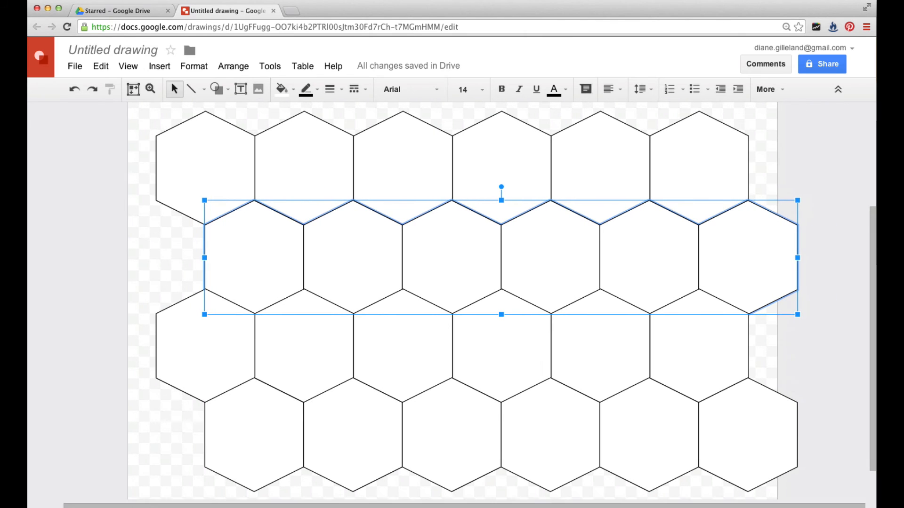
left_click(791, 395)
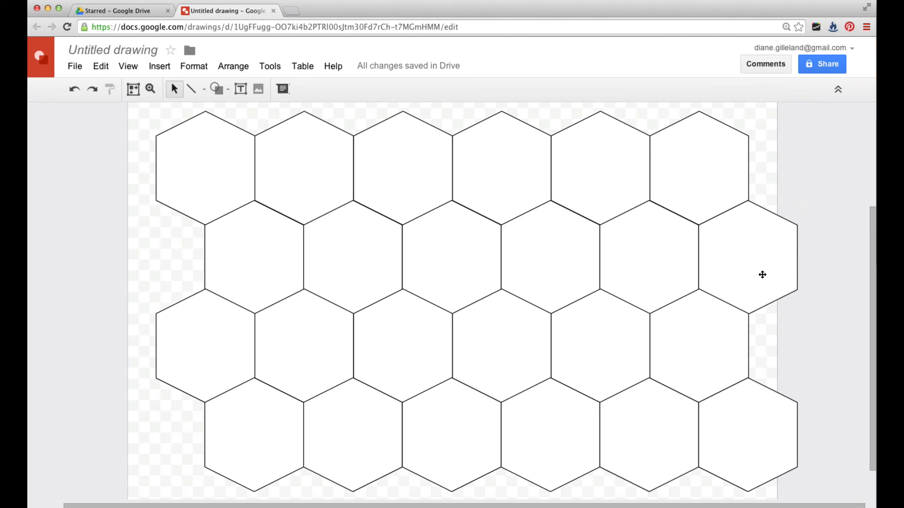
Try deleting from the second row while it is still grouped, and undo the deletion.
left_click(762, 275)
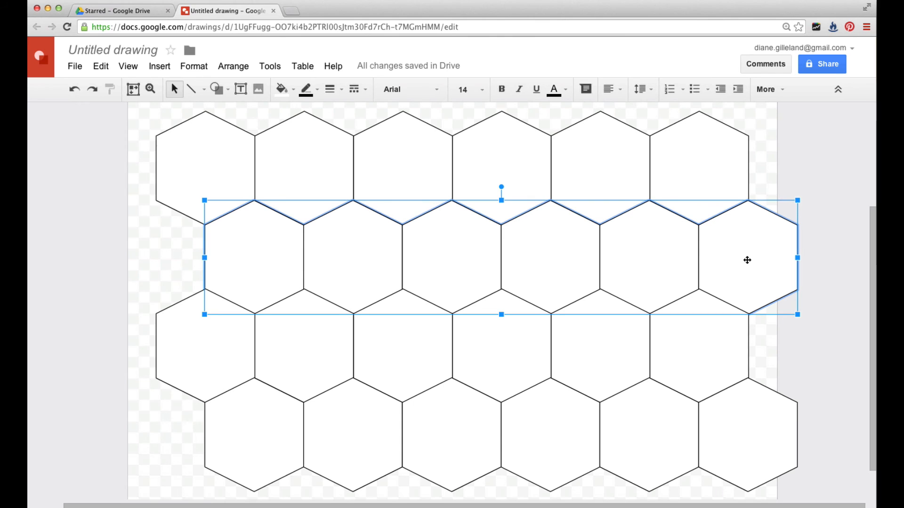
key("Delete")
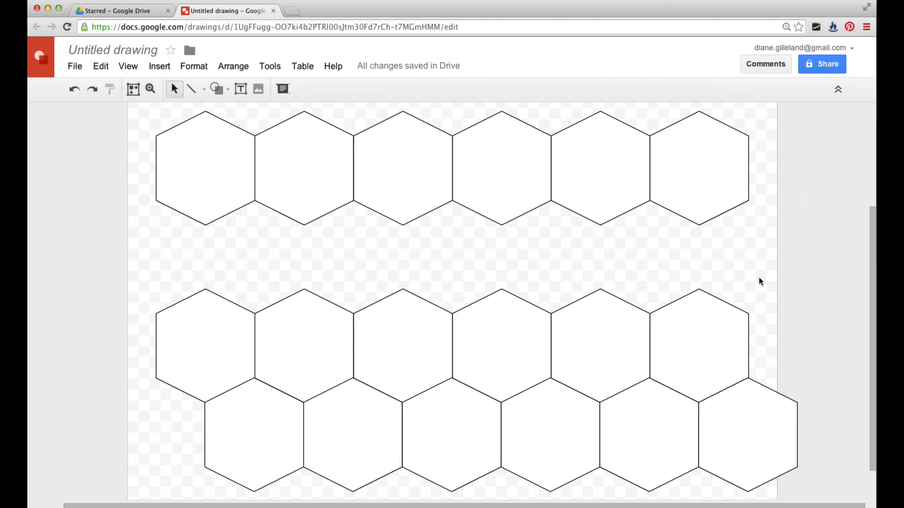
key("cmd+z")
left_click(828, 286)
Ungroup the second row into separate hexagons and delete its last hexagon, the one overhanging the canvas's right edge.
left_click(773, 267)
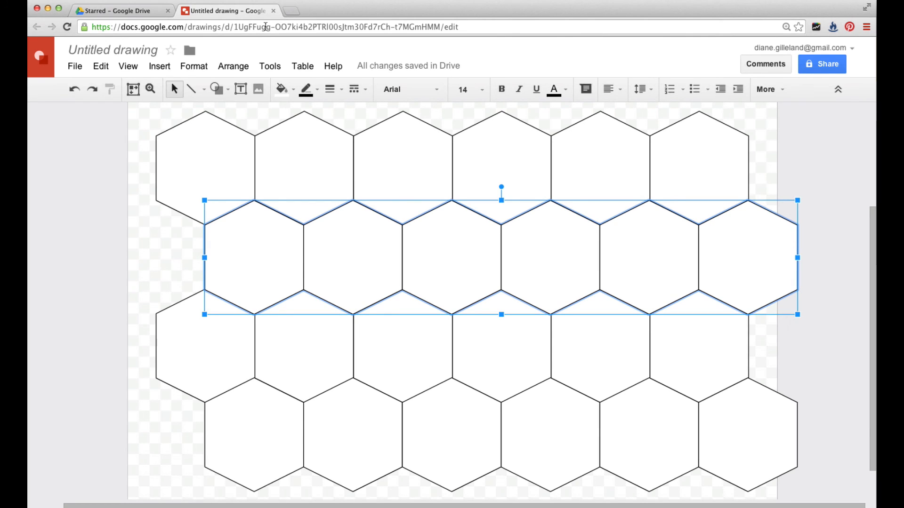
left_click(232, 67)
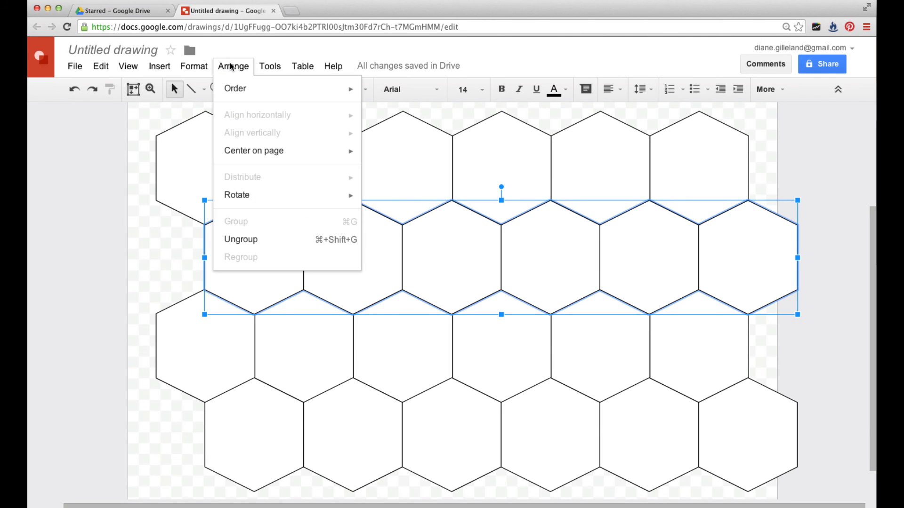
left_click(275, 244)
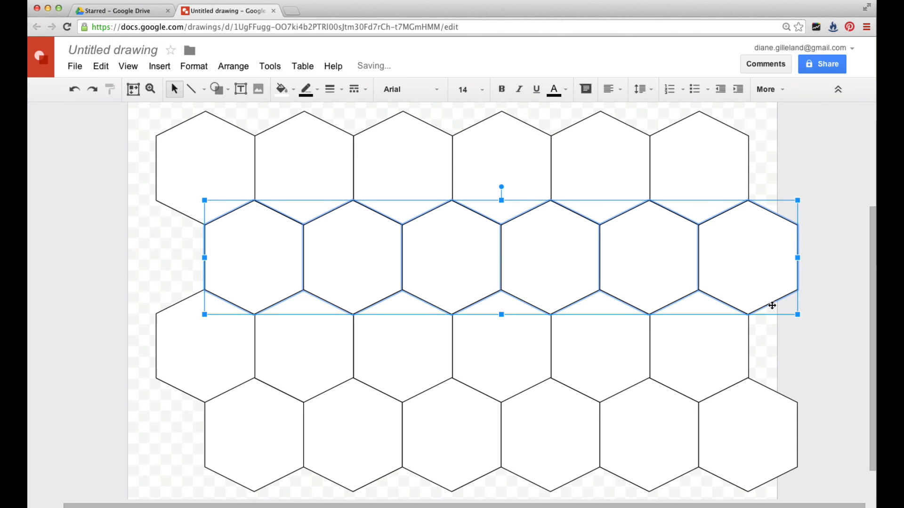
left_click(806, 307)
left_click(653, 259)
left_click(546, 256)
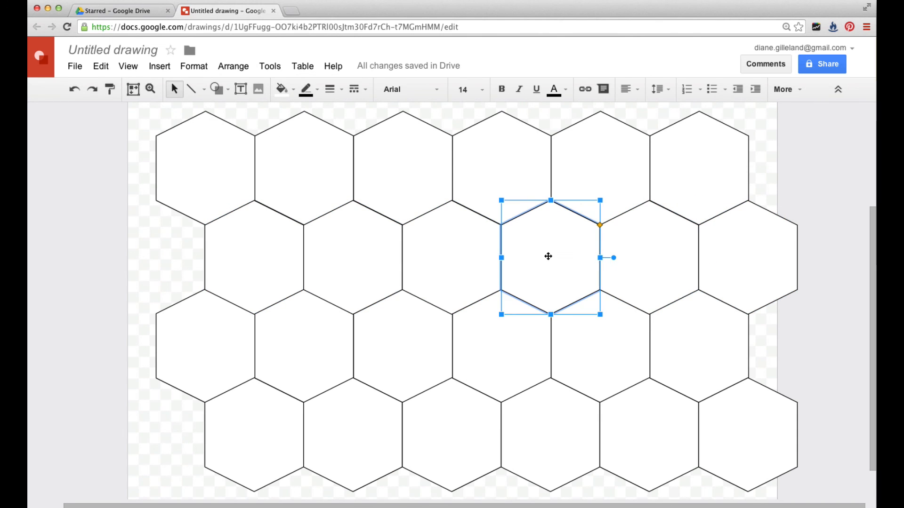
left_click(446, 258)
left_click(367, 257)
left_click(257, 254)
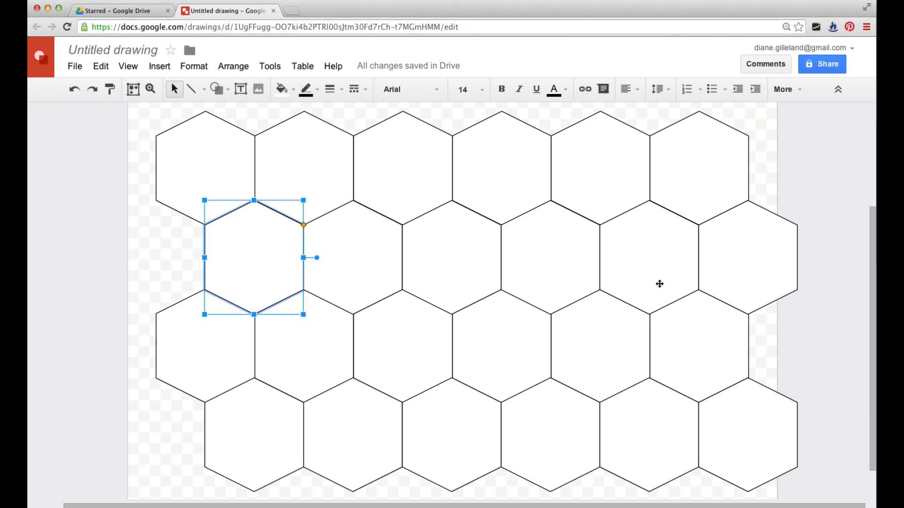
left_click(767, 276)
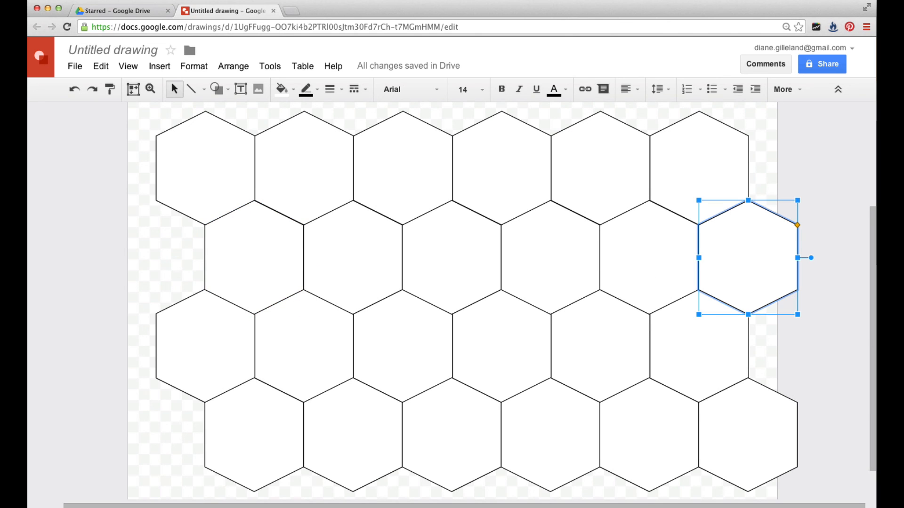
key("Delete")
Ungroup the fourth row and delete its last hexagon, the one overhanging the canvas's right edge.
left_click(748, 439)
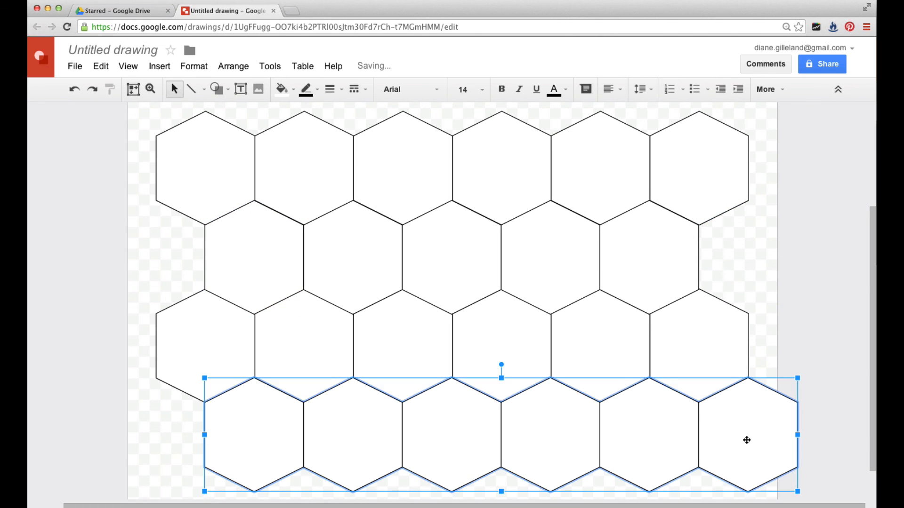
left_click(235, 66)
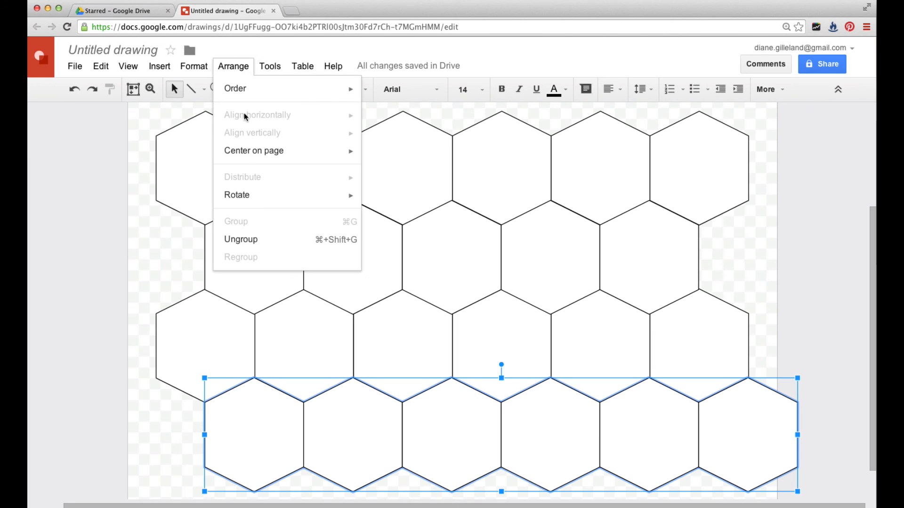
left_click(258, 245)
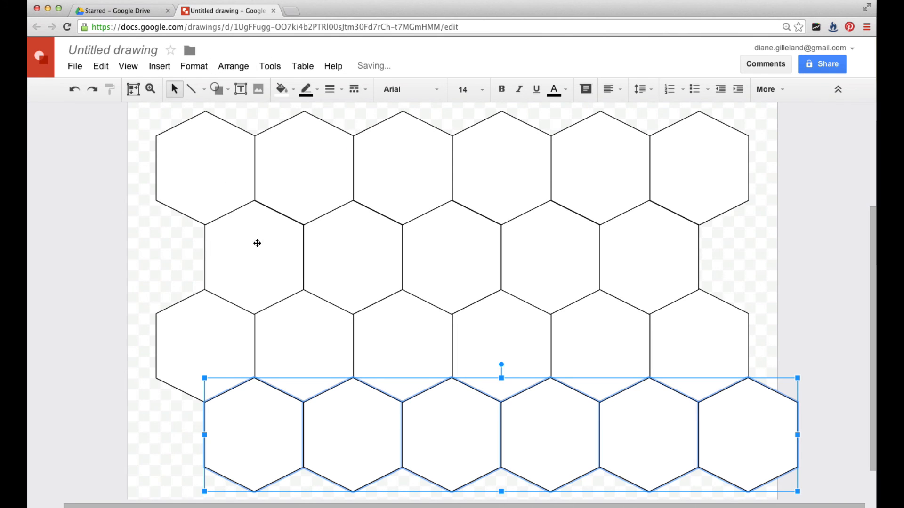
left_click(809, 381)
left_click(750, 433)
key("Delete")
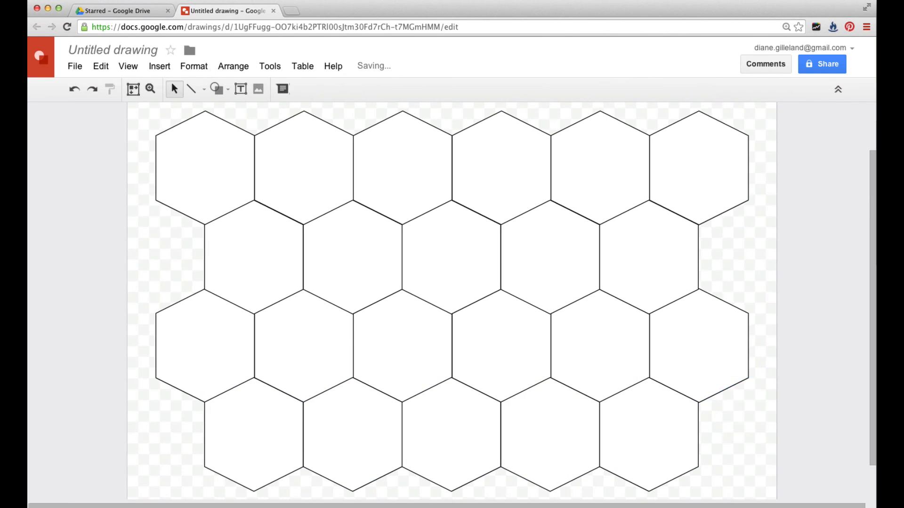
Look over the finished honeycomb grid and open the print preview for the drawing.
scroll(802, 379, "down", 1)
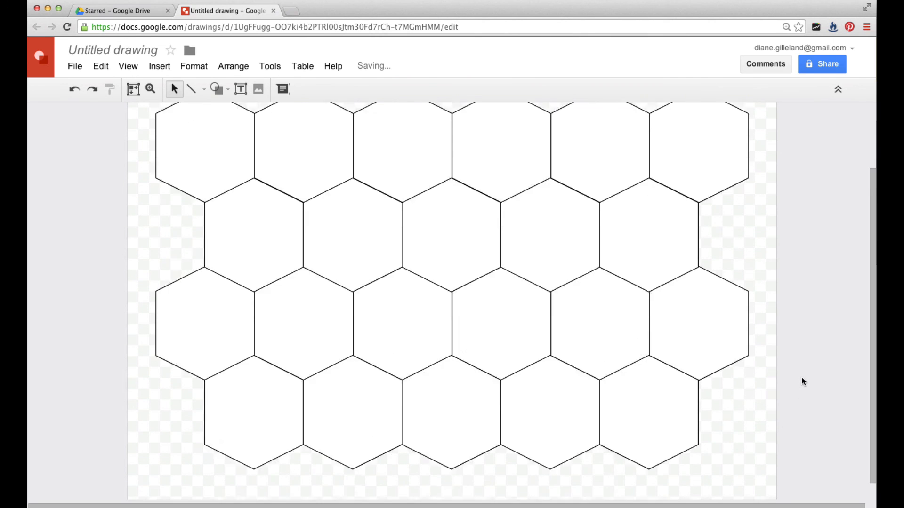
scroll(801, 381, "down", 2)
scroll(801, 380, "up", 5)
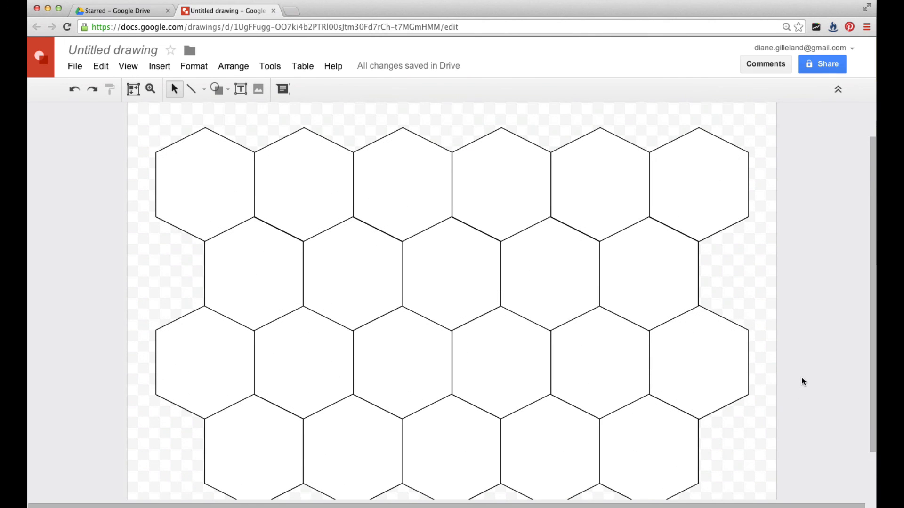
left_click(80, 64)
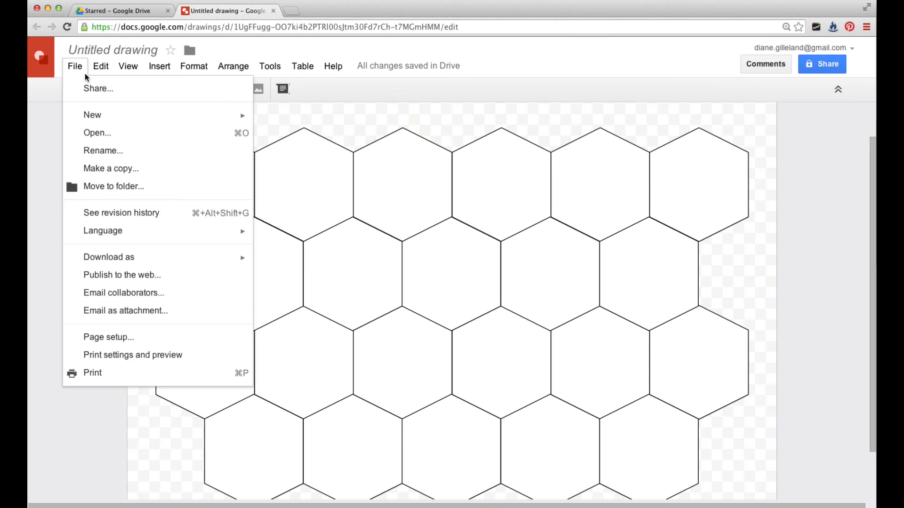
left_click(109, 377)
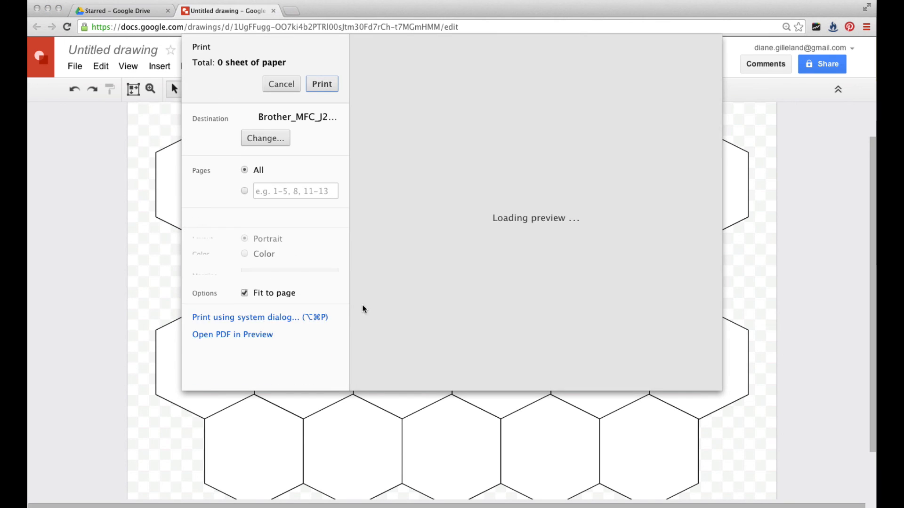